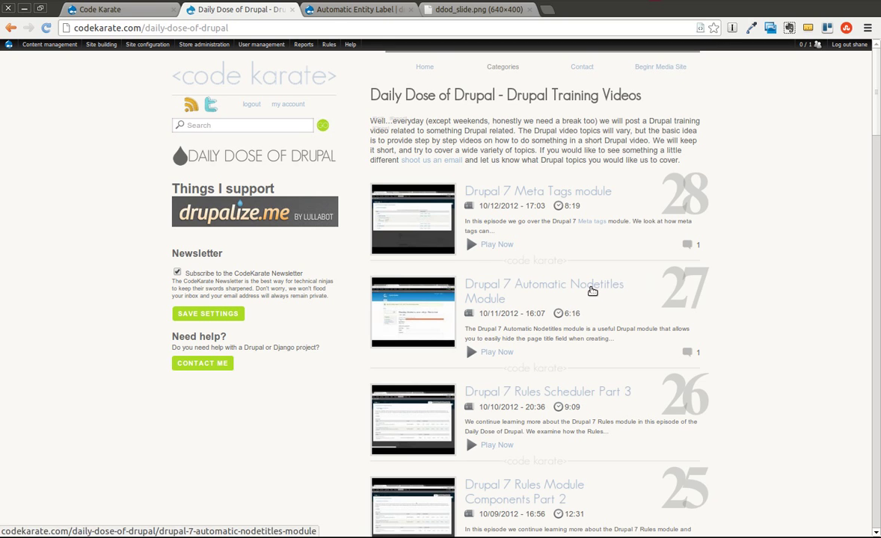
Step: Open the Drupal 7 Automatic Nodetitles Module episode and read the discussion comment about Automatic Entity Label
{"action": "left_click", "coordinate": [593, 290]}
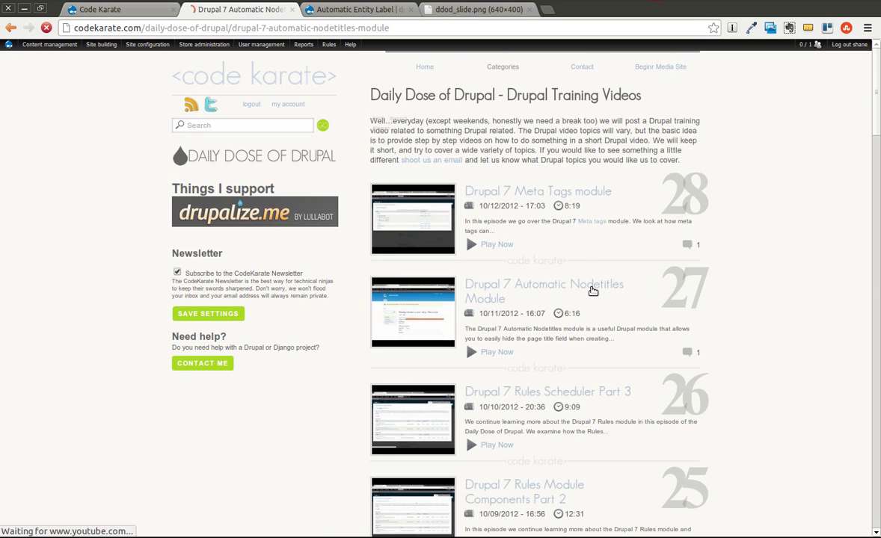
{"action": "scroll", "coordinate": [786, 232], "scroll_direction": "down", "scroll_amount": 4}
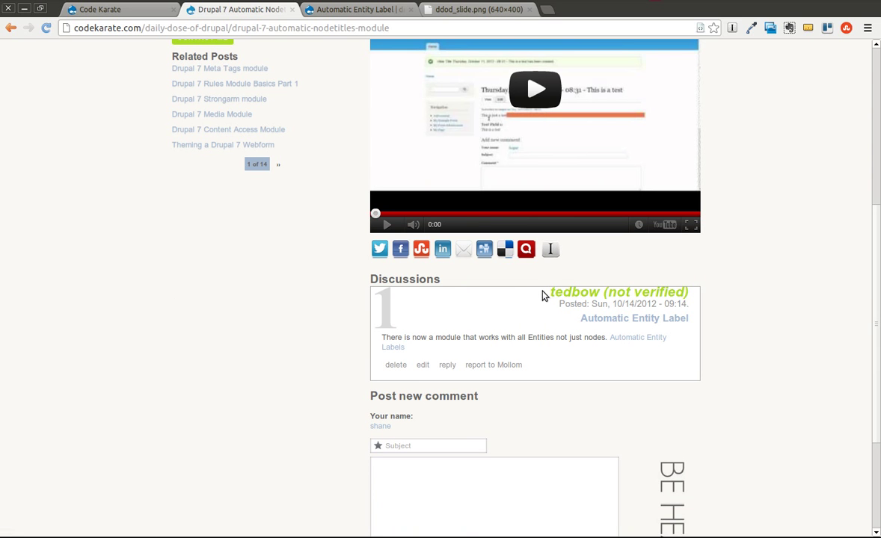
{"action": "left_click_drag", "start_coordinate": [537, 295], "coordinate": [781, 339]}
{"action": "left_click", "coordinate": [781, 339]}
{"action": "scroll", "coordinate": [781, 340], "scroll_direction": "up", "scroll_amount": 5}
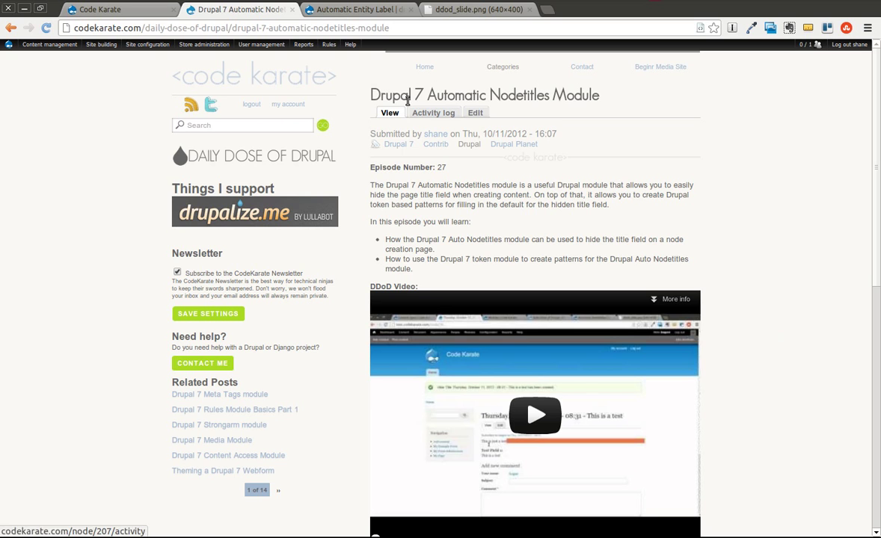
Step: Review the Automatic Entity Label project page on drupal.org and highlight the project name auto_entitylabel in its address
{"action": "left_click", "coordinate": [329, 13]}
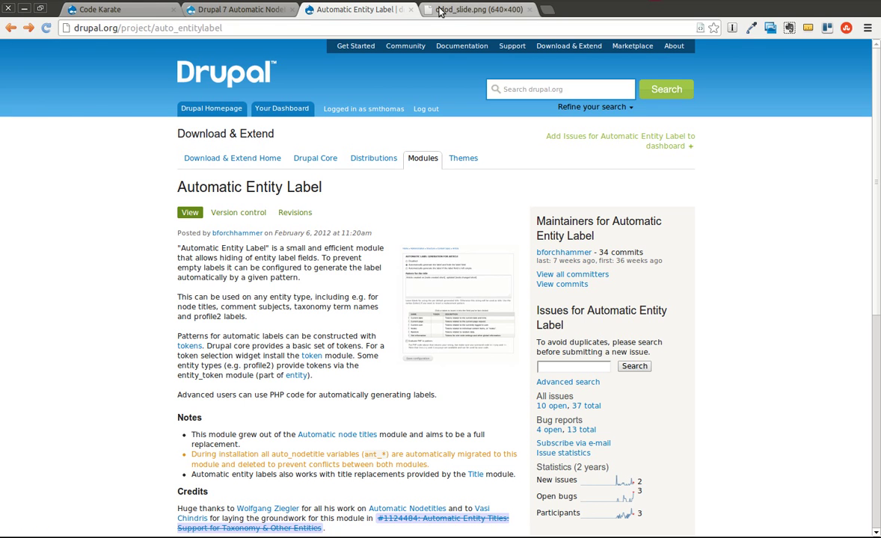
{"action": "left_click", "coordinate": [407, 11]}
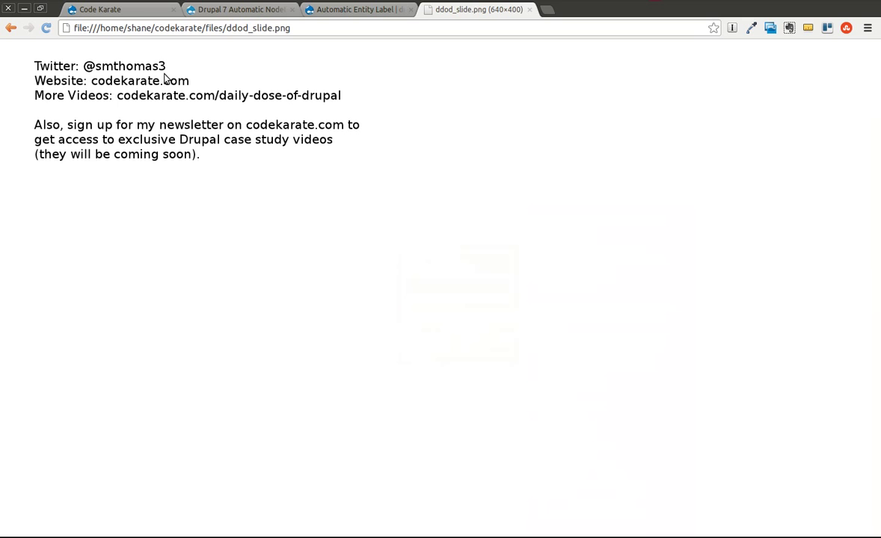
{"action": "left_click", "coordinate": [350, 12]}
{"action": "left_click_drag", "start_coordinate": [222, 28], "coordinate": [160, 30]}
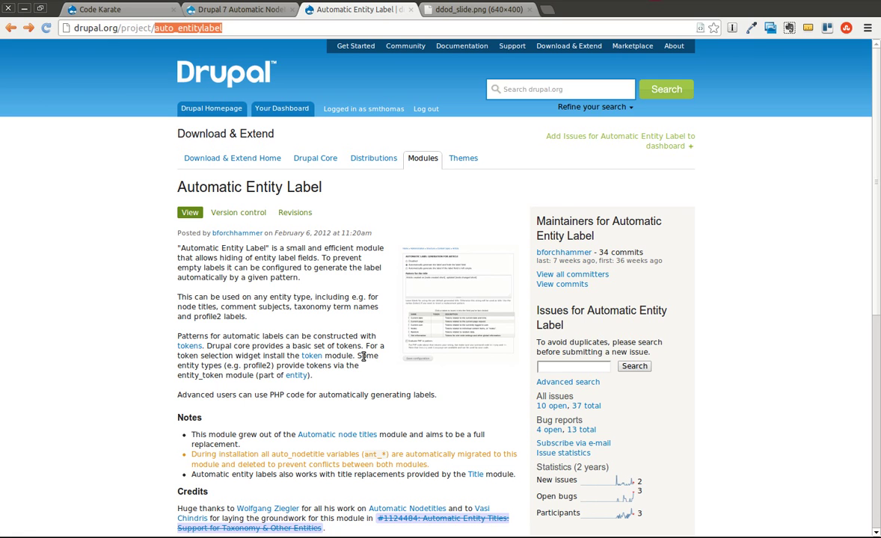
Step: Switch to the terminal and use drush to download and enable the auto_entitylabel module, confirming with y
{"action": "key", "text": "alt+Tab"}
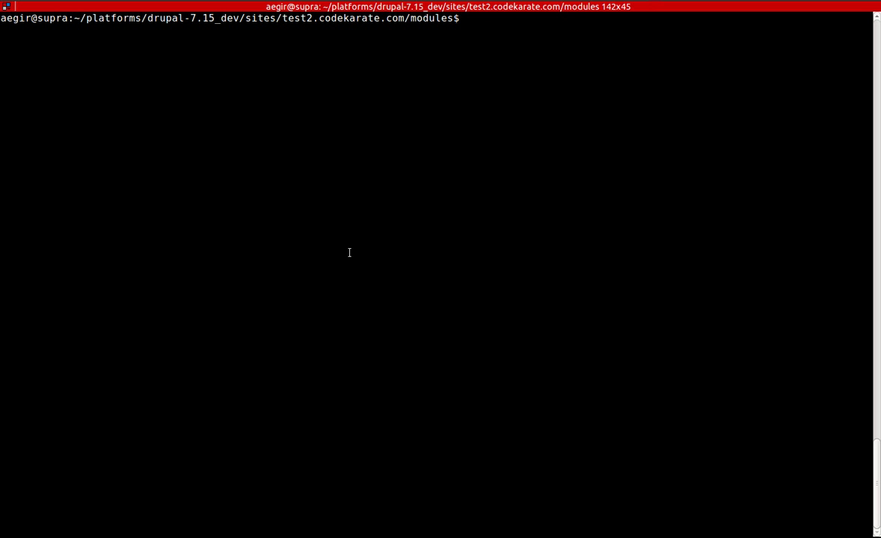
{"action": "type", "text": "drush dl auto_entitylabel"}
{"action": "key", "text": "Return"}
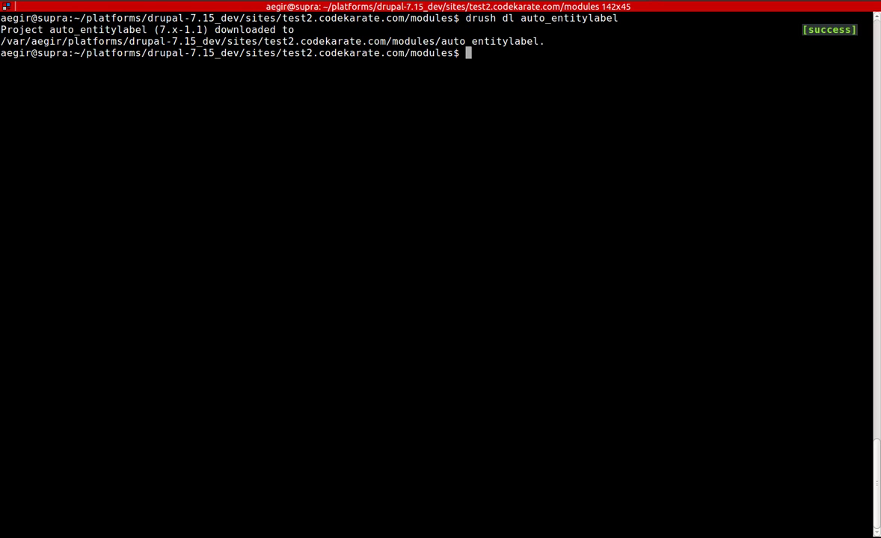
{"action": "type", "text": "drush en auto_entitylabel"}
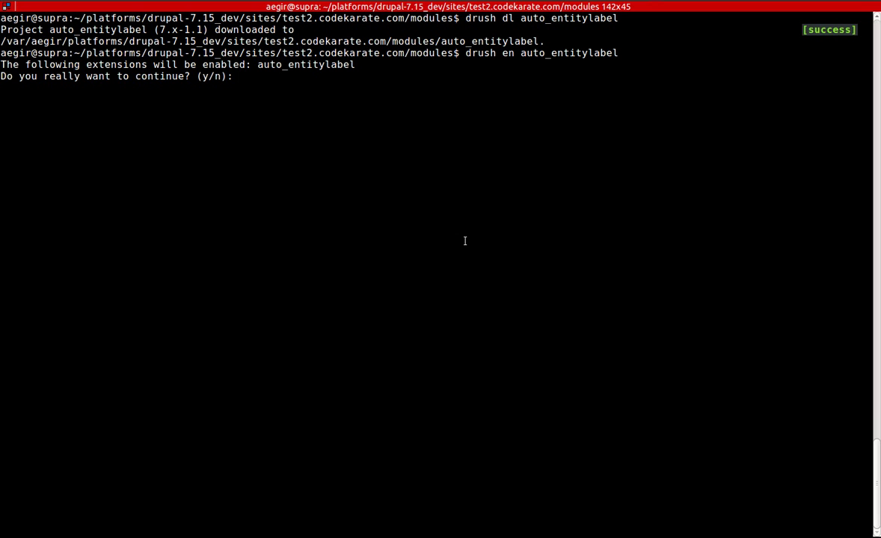
{"action": "type", "text": "y"}
{"action": "key", "text": "Return"}
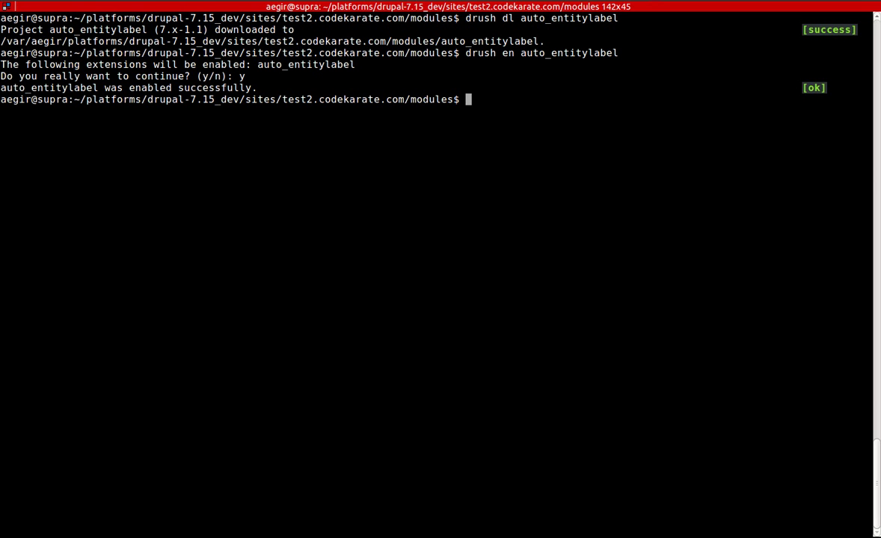
Step: Switch back to the browser and add a content type named Hide Title on the test2.codekarate.com site
{"action": "key", "text": "alt+Tab"}
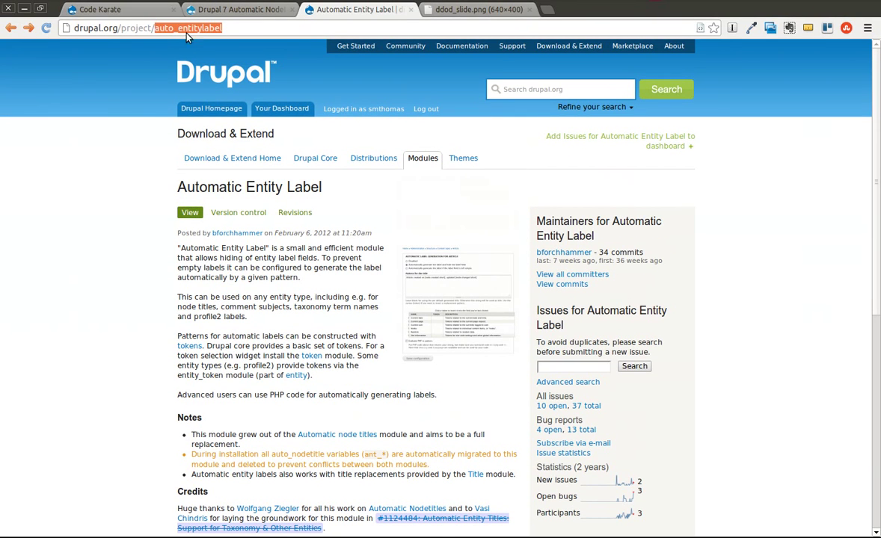
{"action": "left_click", "coordinate": [114, 11]}
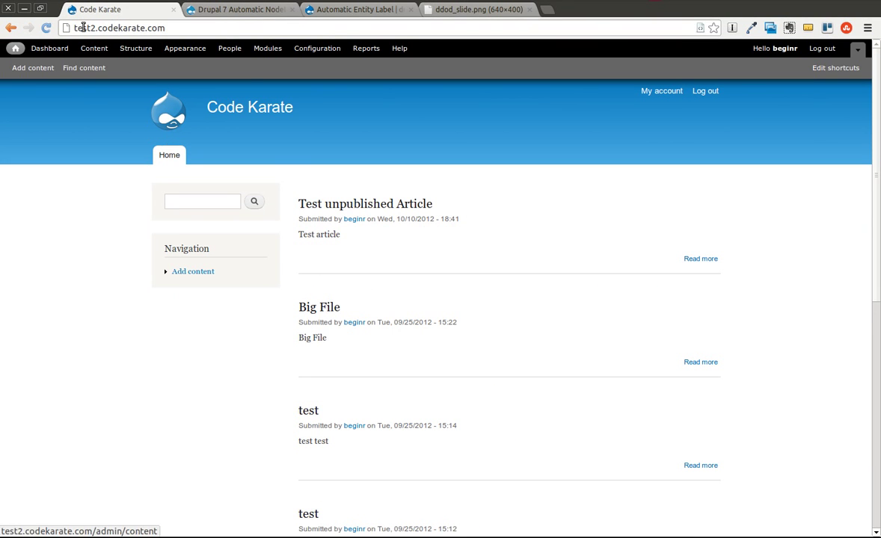
{"action": "left_click", "coordinate": [132, 51]}
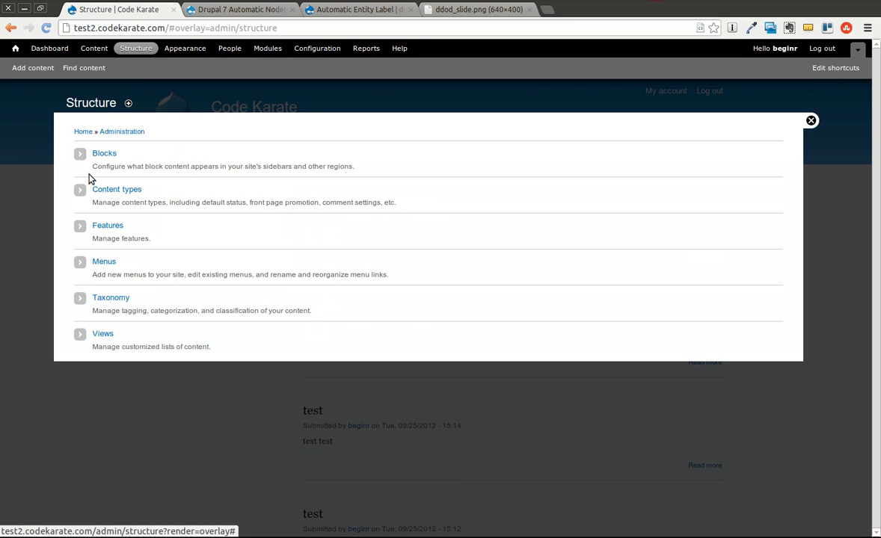
{"action": "left_click", "coordinate": [104, 189]}
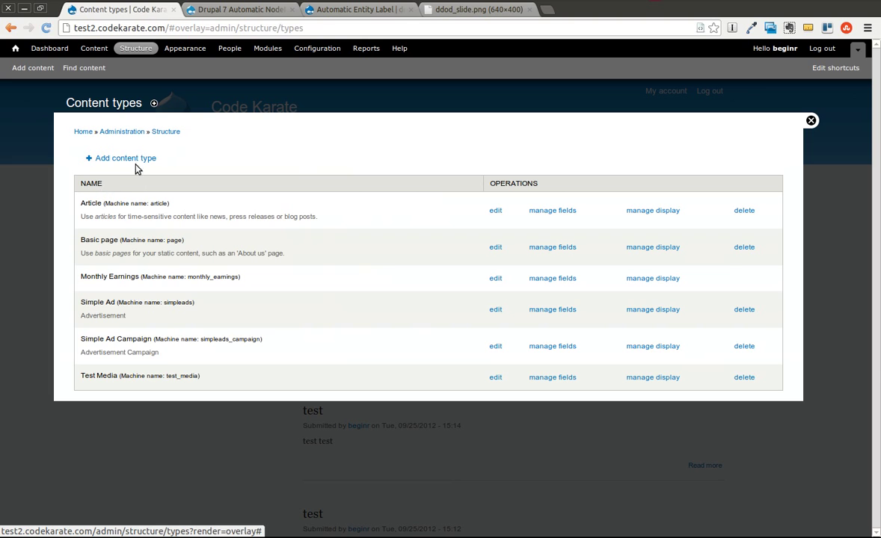
{"action": "left_click", "coordinate": [120, 158]}
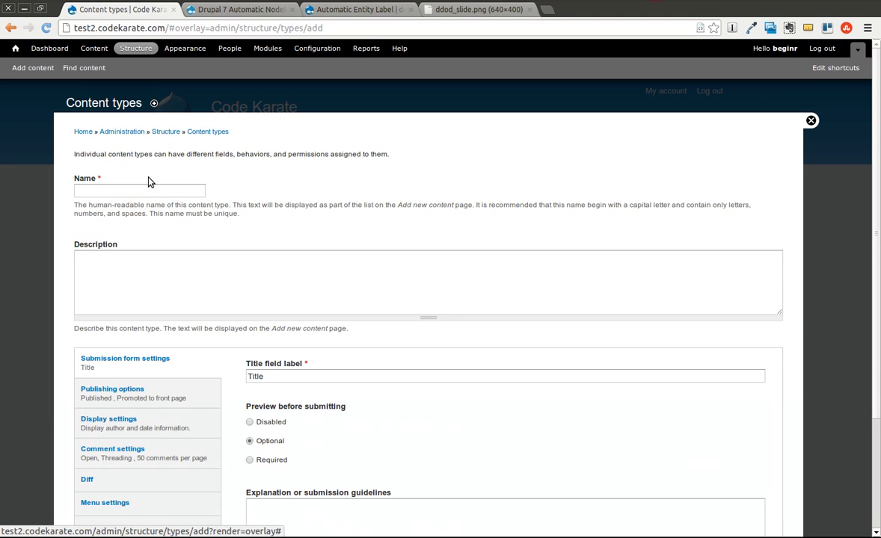
{"action": "left_click", "coordinate": [147, 188]}
{"action": "type", "text": "Hide Titles"}
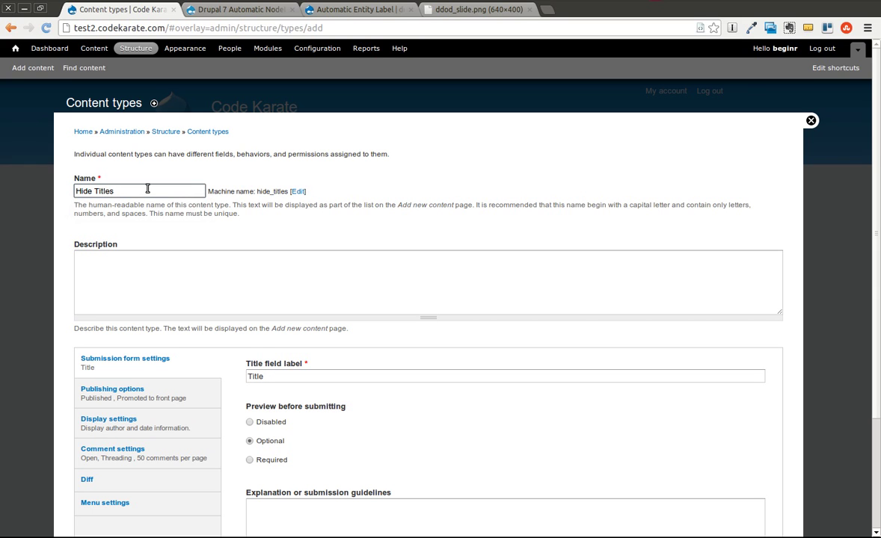
{"action": "key", "text": "BackSpace"}
{"action": "key", "text": "Tab"}
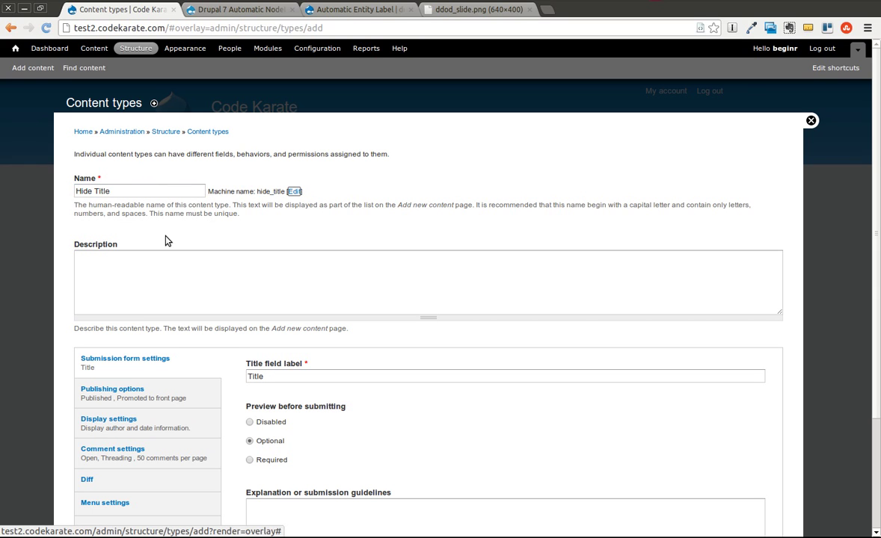
{"action": "left_click", "coordinate": [207, 273]}
{"action": "scroll", "coordinate": [222, 303], "scroll_direction": "down", "scroll_amount": 3}
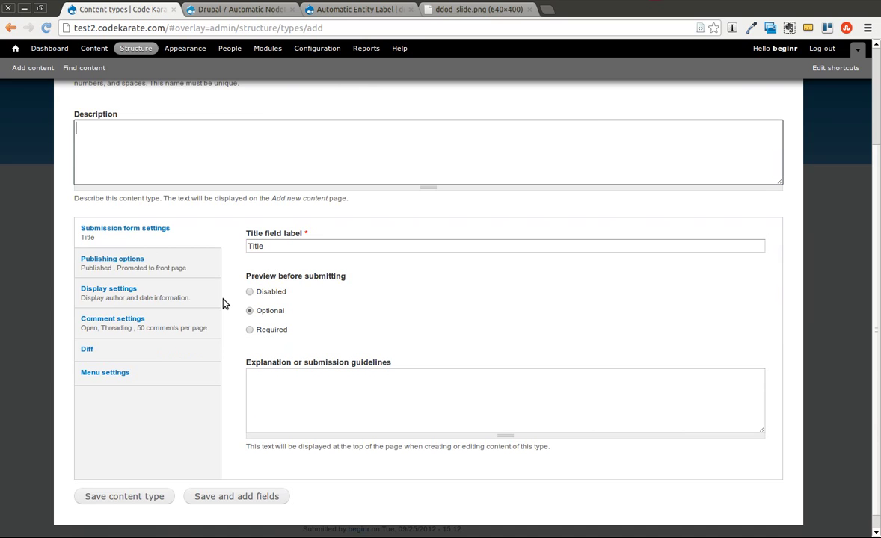
{"action": "left_click", "coordinate": [145, 495]}
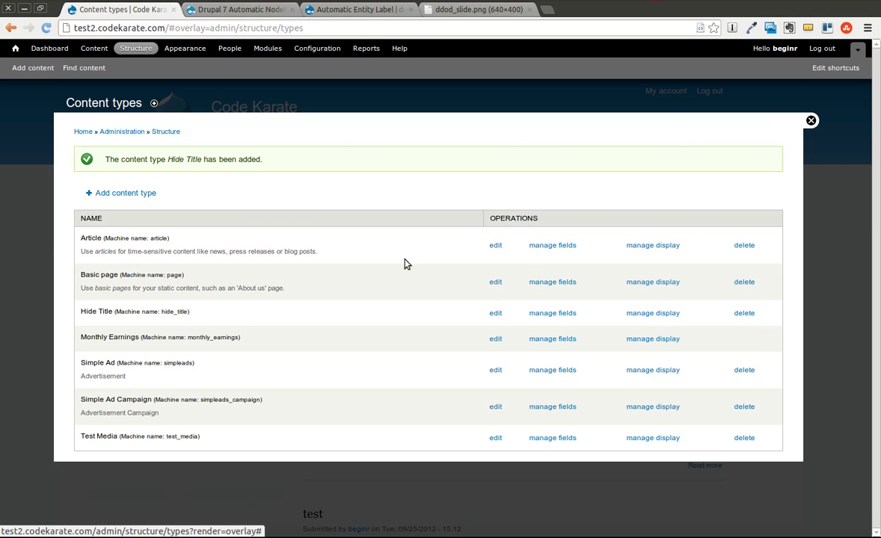
Step: Add a Text field labelled Test Field 1 to the Hide Title content type and save its field settings
{"action": "left_click", "coordinate": [558, 314]}
{"action": "left_click", "coordinate": [136, 263]}
{"action": "type", "text": "Test"}
{"action": "left_click", "coordinate": [119, 279]}
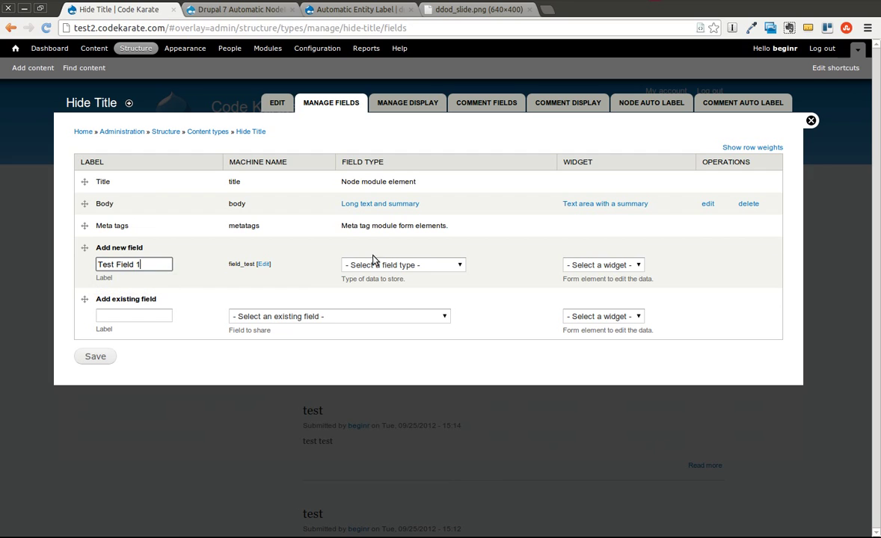
{"action": "left_click", "coordinate": [451, 264]}
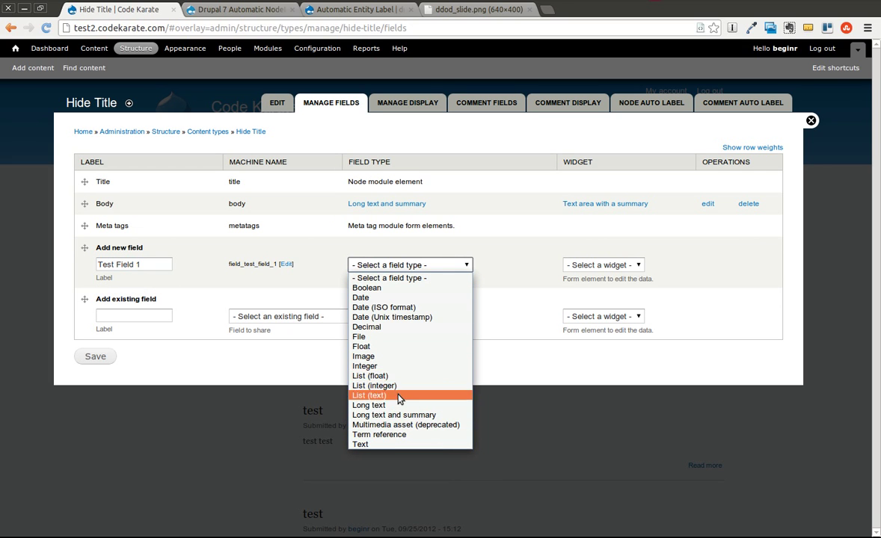
{"action": "left_click", "coordinate": [399, 444]}
{"action": "left_click", "coordinate": [97, 357]}
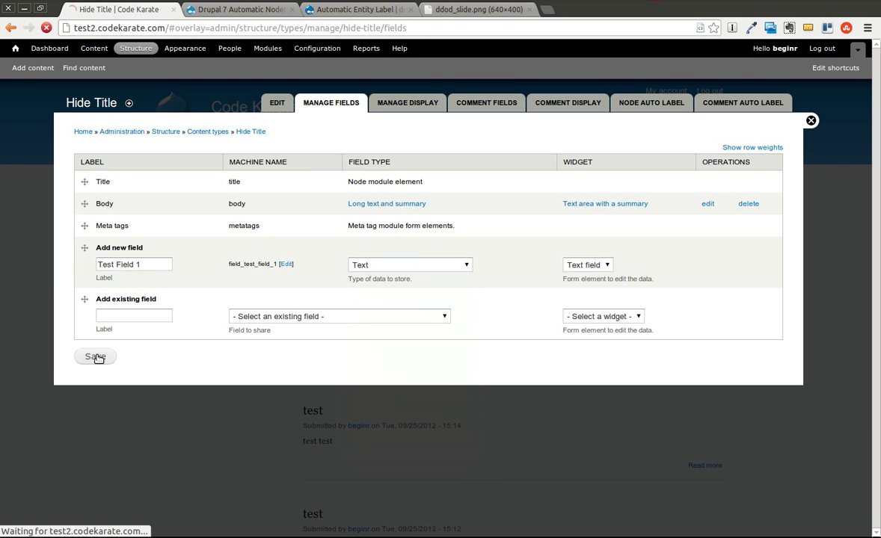
{"action": "left_click", "coordinate": [99, 281]}
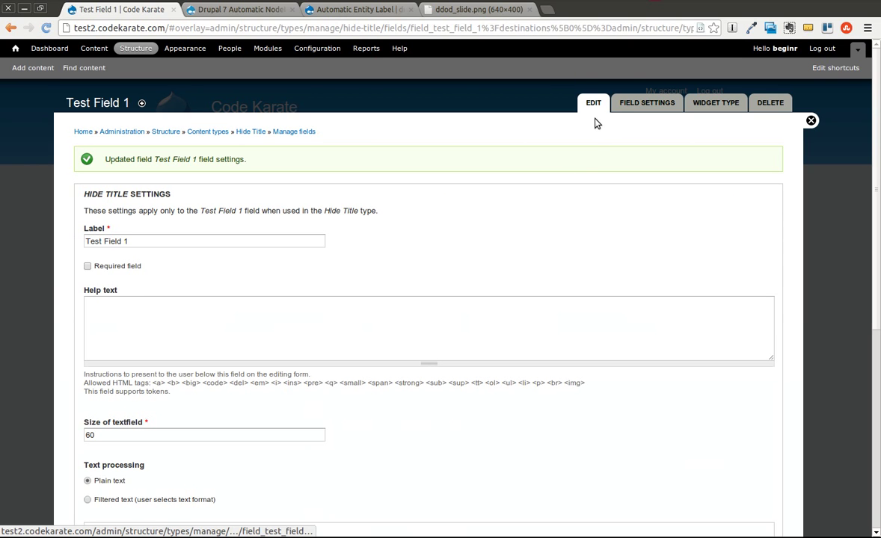
Step: Return to the content types list and open the Hide Title content type for editing
{"action": "left_click", "coordinate": [248, 132]}
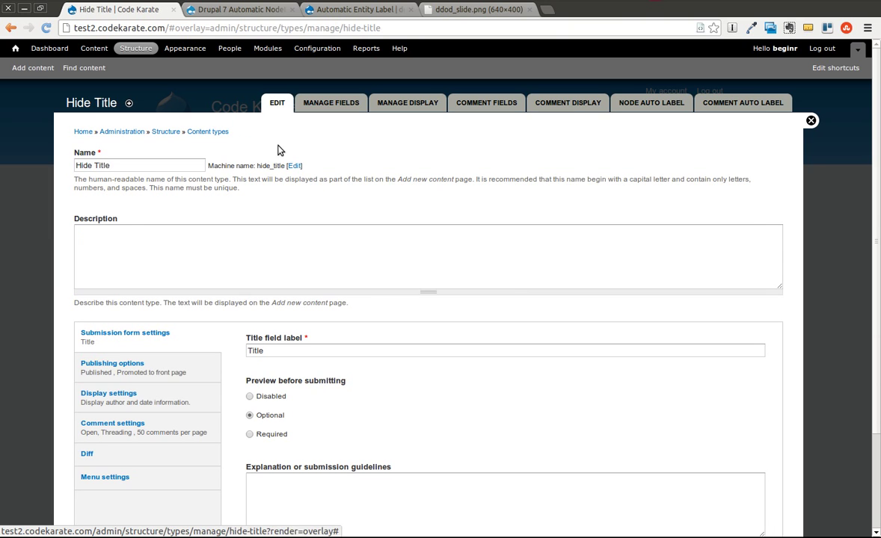
{"action": "left_click", "coordinate": [167, 131]}
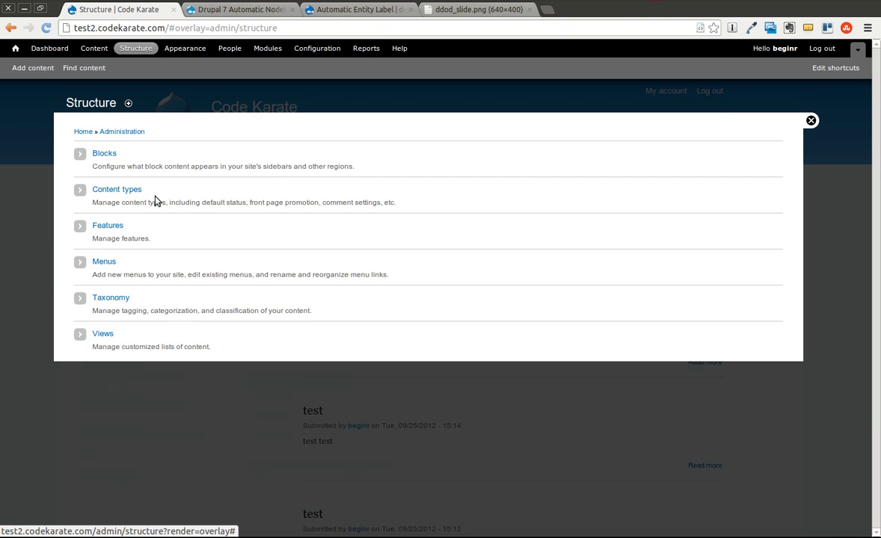
{"action": "left_click", "coordinate": [126, 190]}
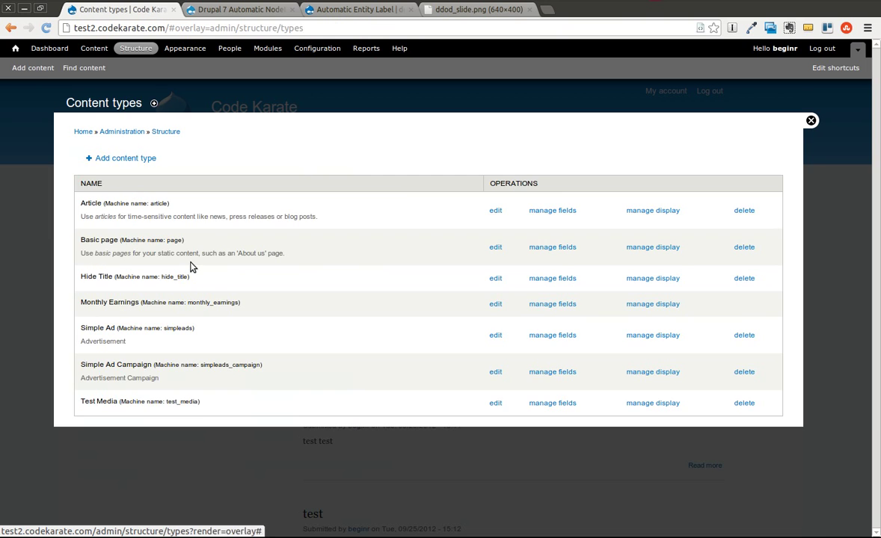
{"action": "left_click", "coordinate": [495, 279]}
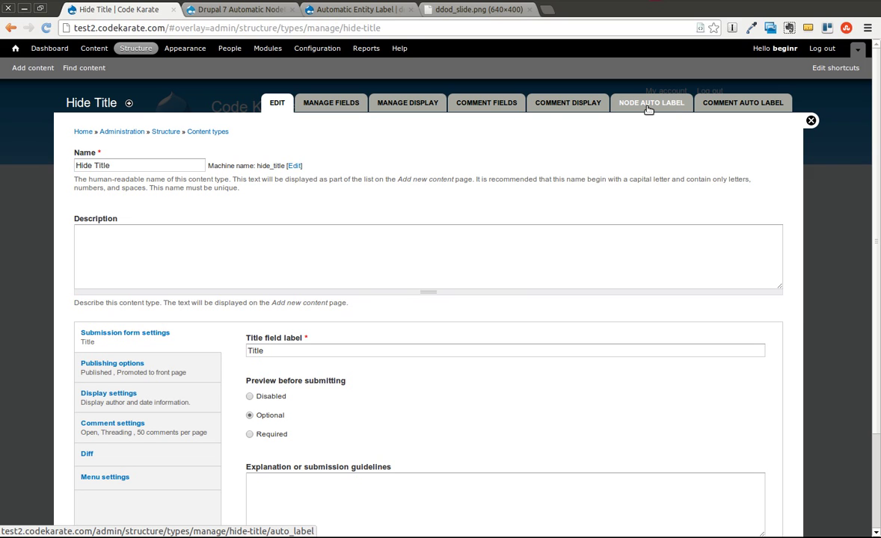
Step: Check on the Automatic Entity Label project page which entity types are supported, and return to the Hide Title settings
{"action": "left_click", "coordinate": [308, 11]}
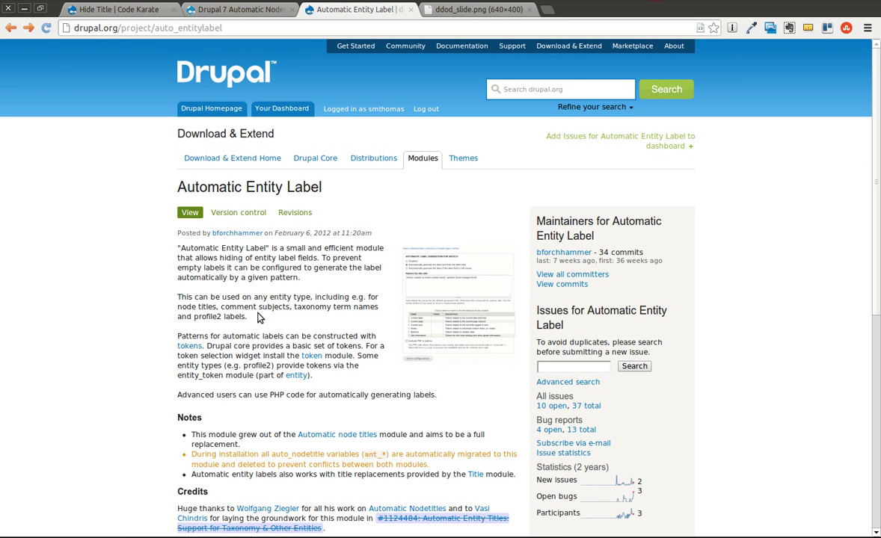
{"action": "left_click_drag", "start_coordinate": [306, 306], "coordinate": [362, 307]}
{"action": "left_click_drag", "start_coordinate": [201, 316], "coordinate": [237, 316]}
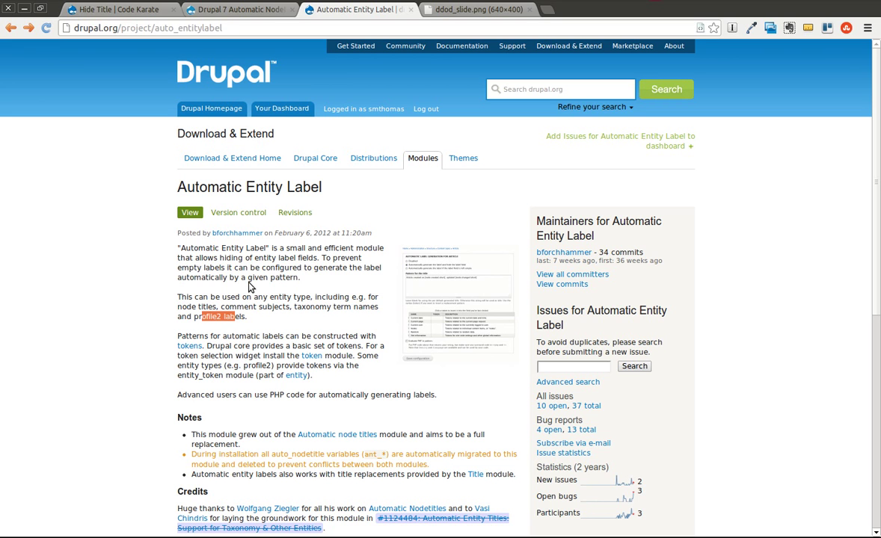
{"action": "left_click", "coordinate": [218, 10]}
{"action": "left_click", "coordinate": [122, 10]}
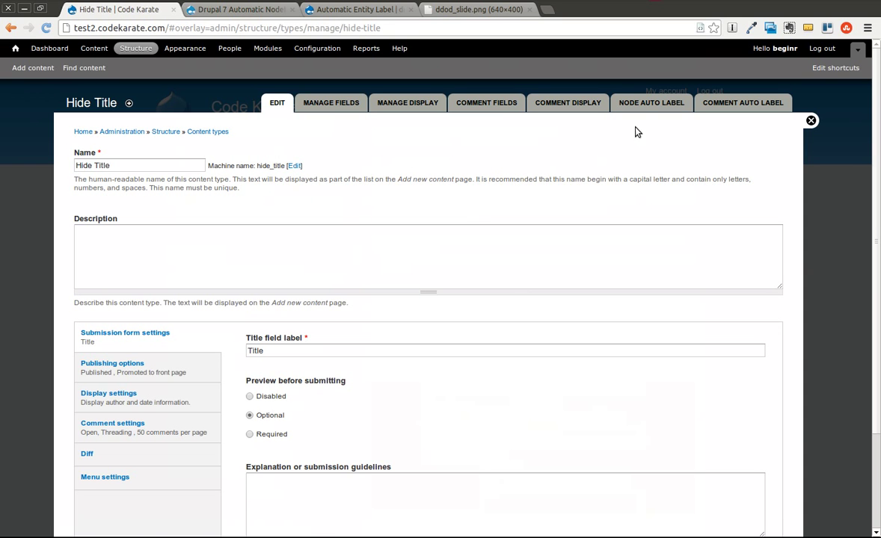
Step: Open the node auto label settings of Hide Title and start a new Hide Title node in a separate tab
{"action": "left_click", "coordinate": [637, 104]}
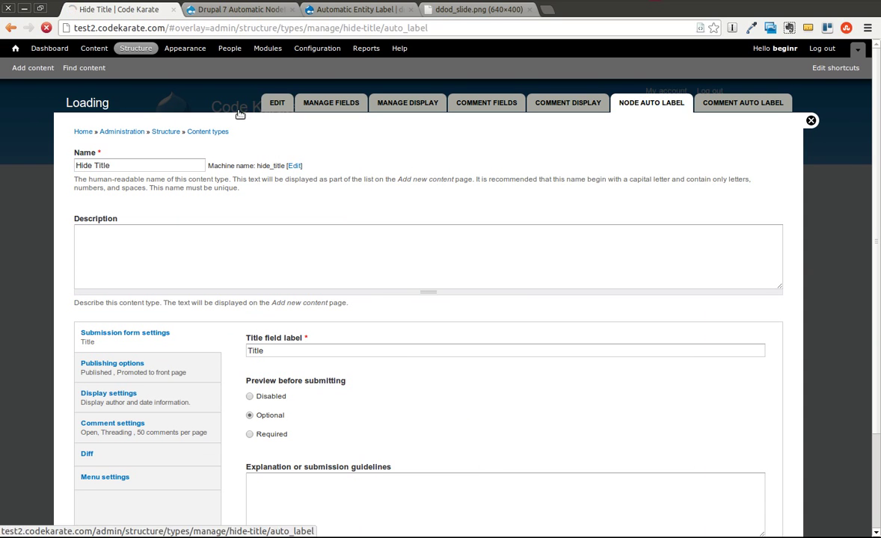
{"action": "right_click", "coordinate": [33, 76]}
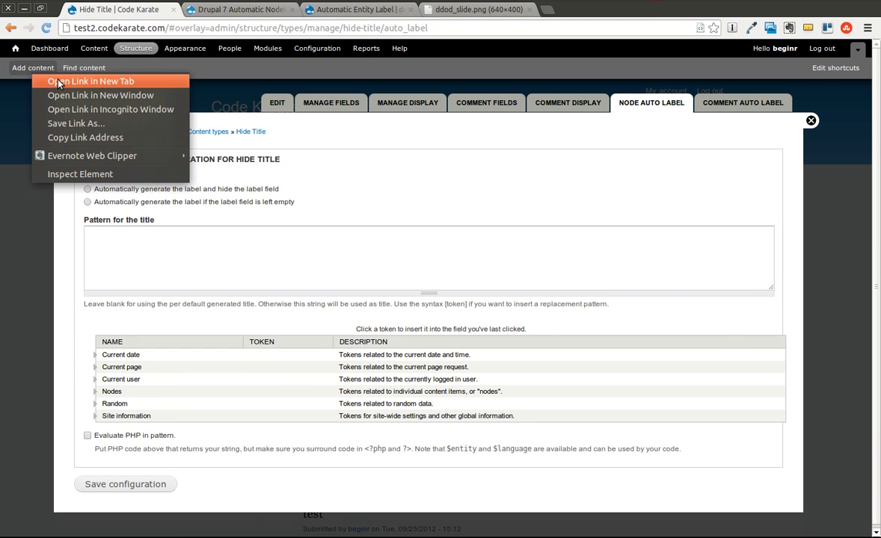
{"action": "left_click", "coordinate": [56, 82]}
{"action": "left_click", "coordinate": [205, 11]}
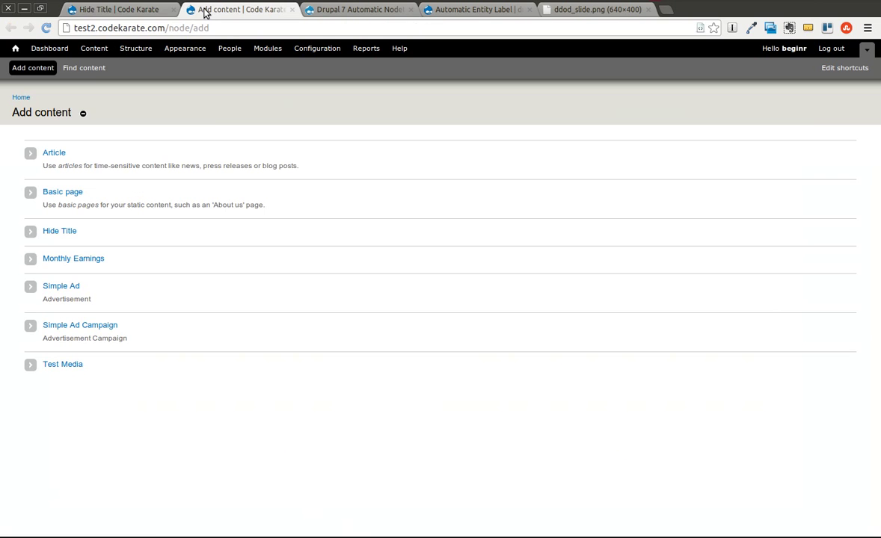
{"action": "left_click", "coordinate": [61, 233]}
Step: Examine the input fields of the Hide Title creation form down to Test Field 1
{"action": "left_click", "coordinate": [64, 166]}
{"action": "scroll", "coordinate": [94, 248], "scroll_direction": "down", "scroll_amount": 5}
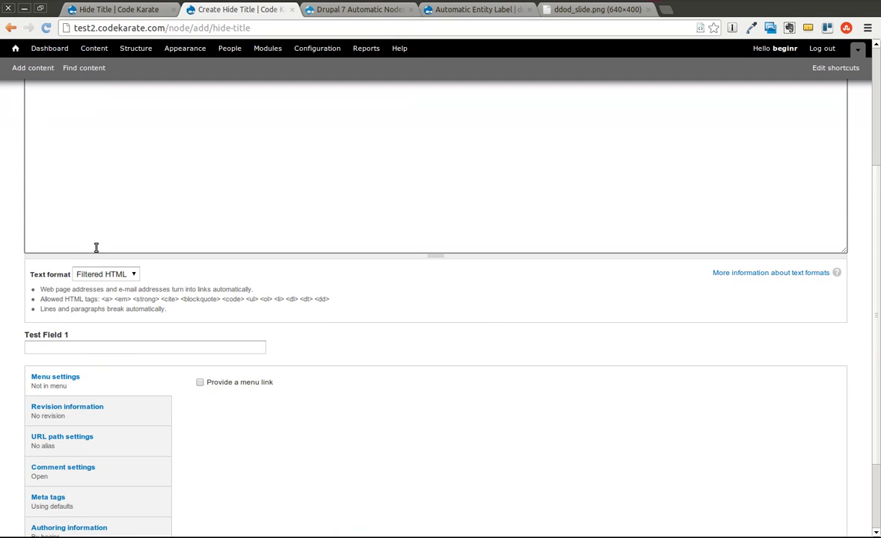
{"action": "left_click", "coordinate": [112, 346]}
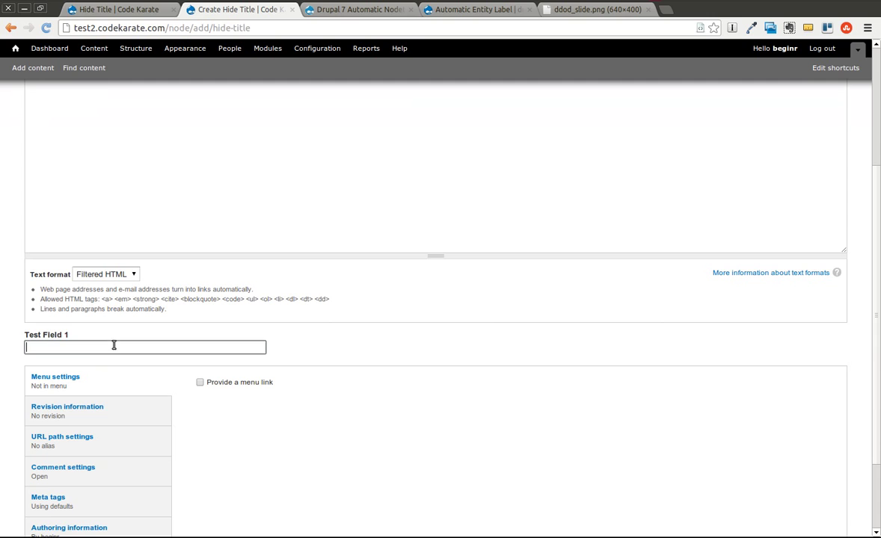
Step: Set Hide Title nodes to automatically generate the label and hide the label field, starting the title pattern with "[node:field-test-field-1] - "
{"action": "left_click", "coordinate": [133, 10]}
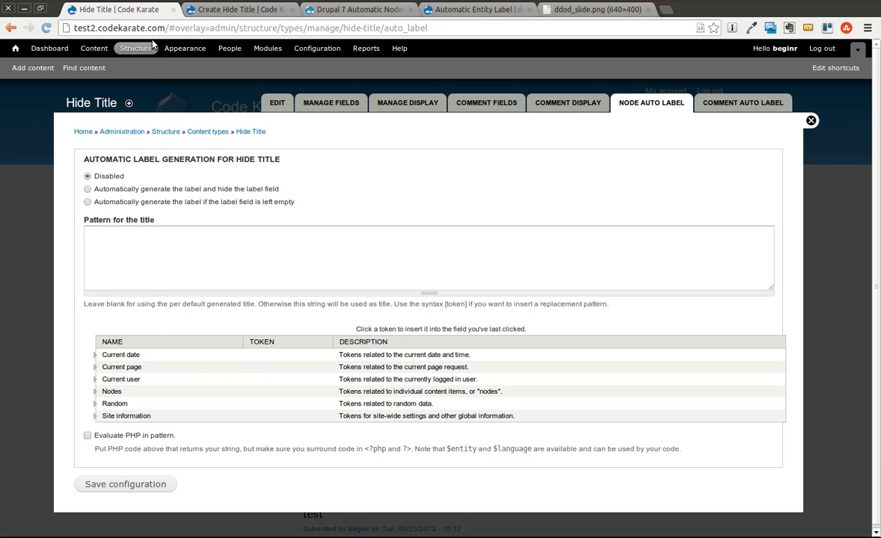
{"action": "left_click", "coordinate": [87, 190]}
{"action": "left_click", "coordinate": [94, 392]}
{"action": "scroll", "coordinate": [107, 379], "scroll_direction": "down", "scroll_amount": 3}
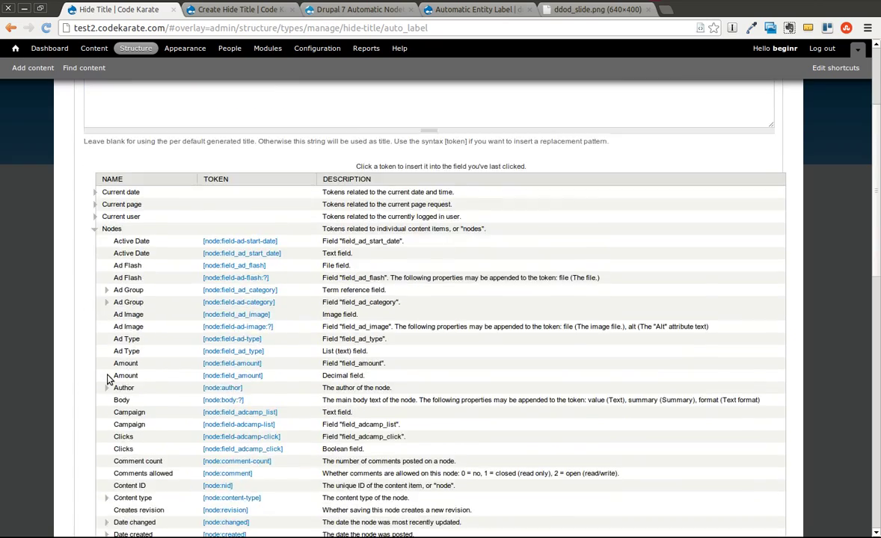
{"action": "scroll", "coordinate": [108, 380], "scroll_direction": "down", "scroll_amount": 4}
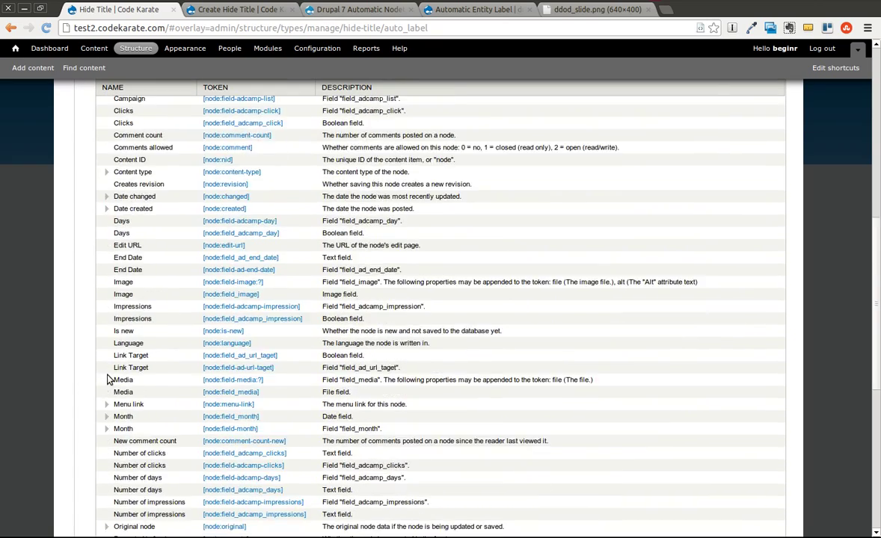
{"action": "scroll", "coordinate": [107, 380], "scroll_direction": "down", "scroll_amount": 3}
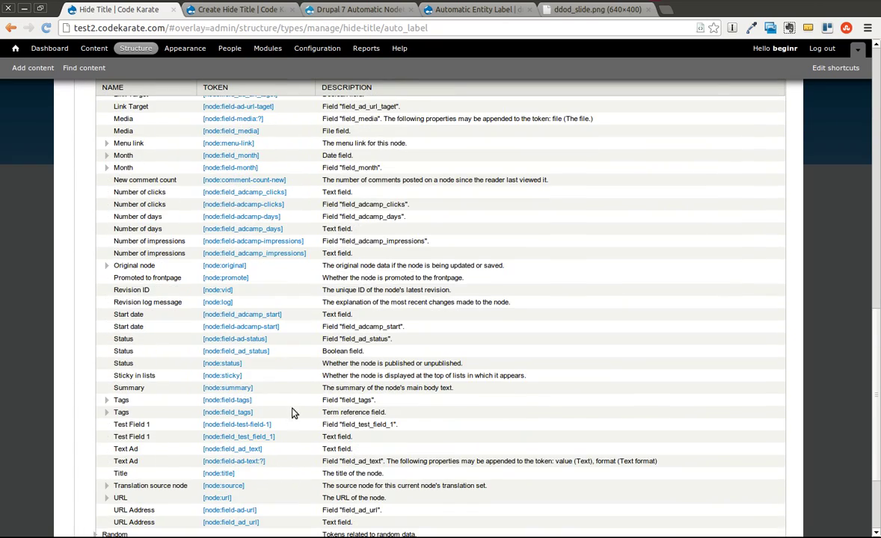
{"action": "left_click_drag", "start_coordinate": [272, 425], "coordinate": [202, 424]}
{"action": "key", "text": "ctrl+c"}
{"action": "scroll", "coordinate": [185, 389], "scroll_direction": "up", "scroll_amount": 12}
{"action": "left_click", "coordinate": [235, 233]}
{"action": "key", "text": "ctrl+v"}
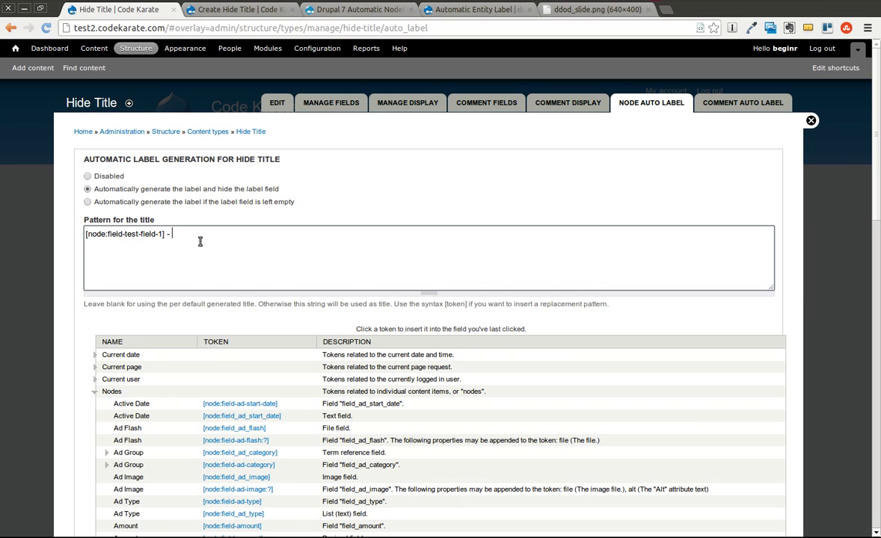
Step: Append the long-format current date token [current-date:long] to the node title pattern and save the configuration
{"action": "scroll", "coordinate": [200, 241], "scroll_direction": "down", "scroll_amount": 8}
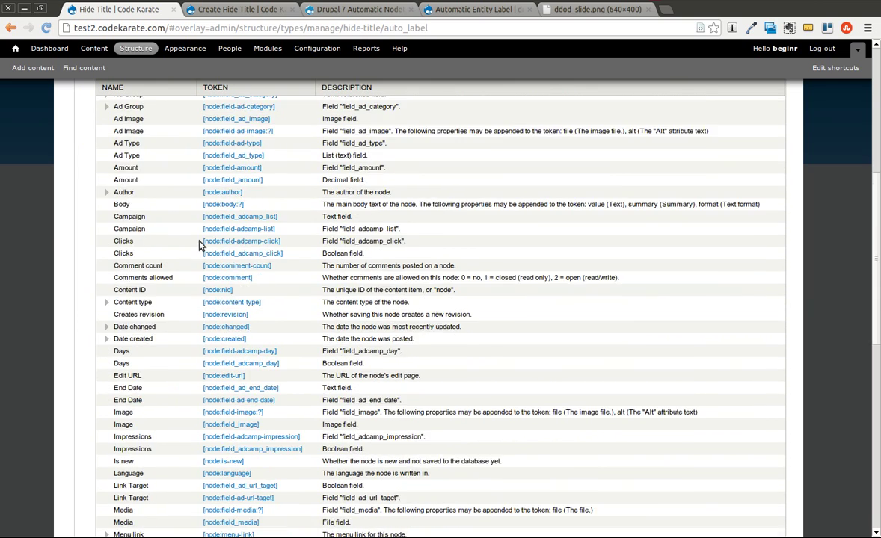
{"action": "scroll", "coordinate": [199, 241], "scroll_direction": "down", "scroll_amount": 1}
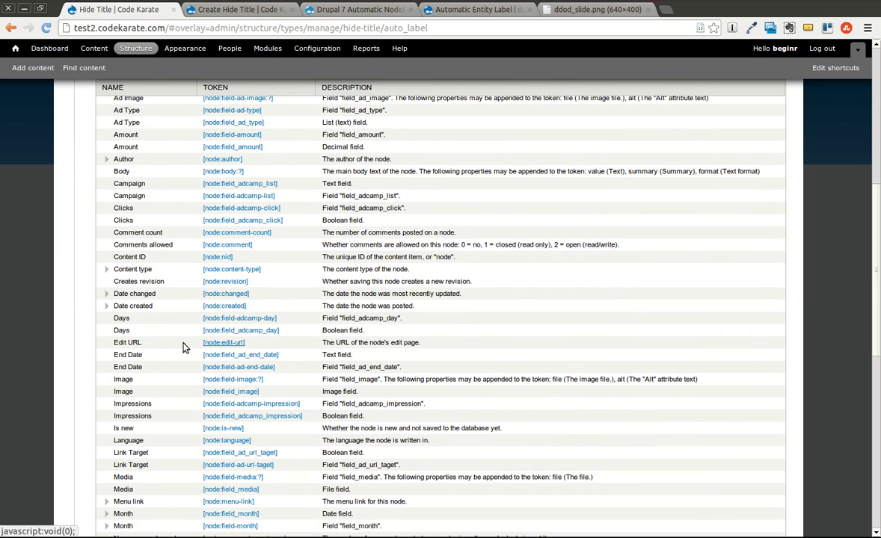
{"action": "scroll", "coordinate": [133, 154], "scroll_direction": "up", "scroll_amount": 4}
{"action": "left_click", "coordinate": [94, 165]}
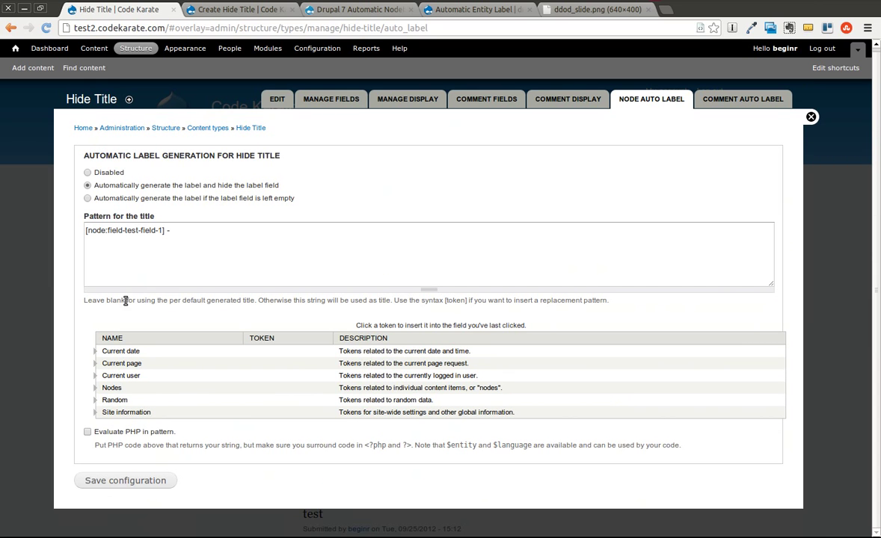
{"action": "left_click", "coordinate": [95, 352]}
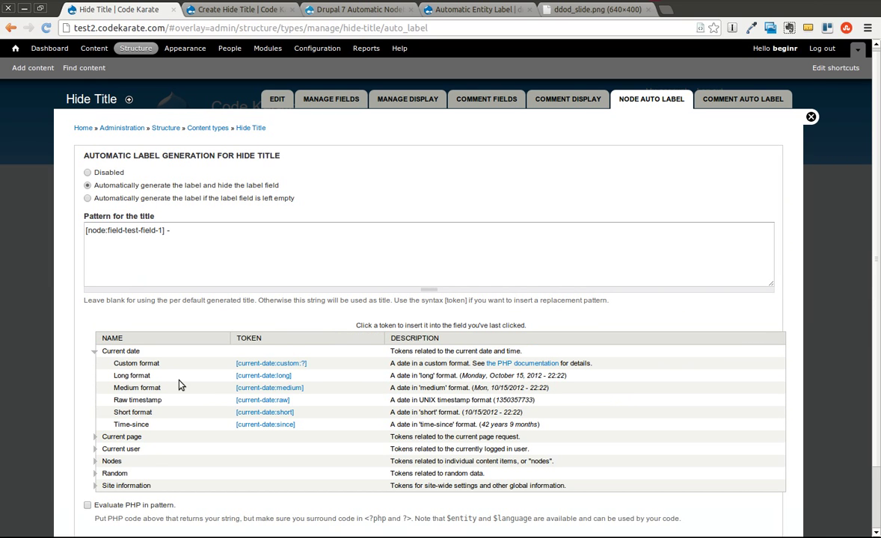
{"action": "left_click_drag", "start_coordinate": [293, 376], "coordinate": [234, 376]}
{"action": "key", "text": "ctrl+c"}
{"action": "left_click", "coordinate": [240, 241]}
{"action": "key", "text": "ctrl+v"}
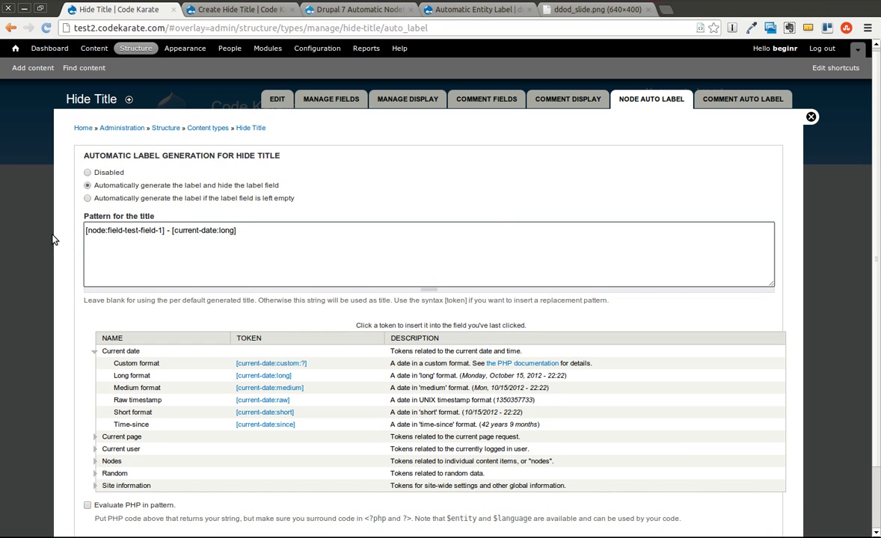
{"action": "scroll", "coordinate": [52, 221], "scroll_direction": "down", "scroll_amount": 2}
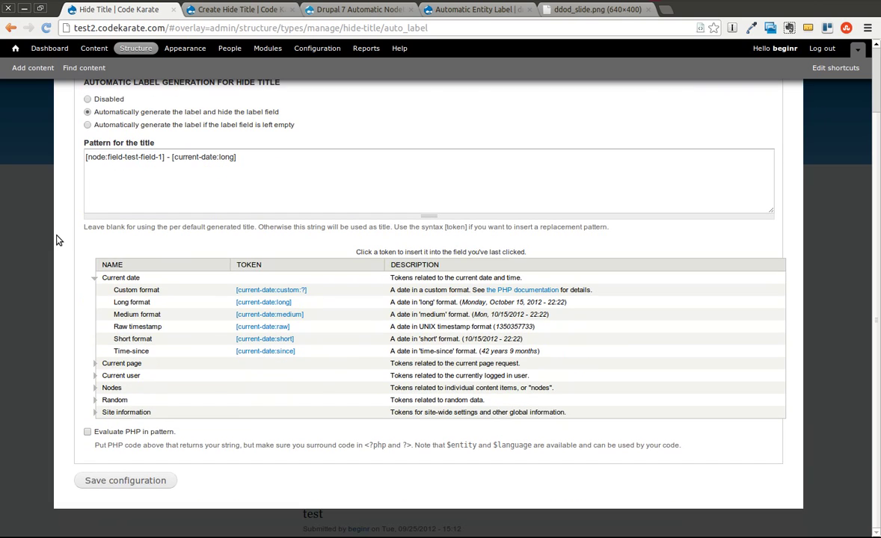
{"action": "left_click", "coordinate": [140, 481]}
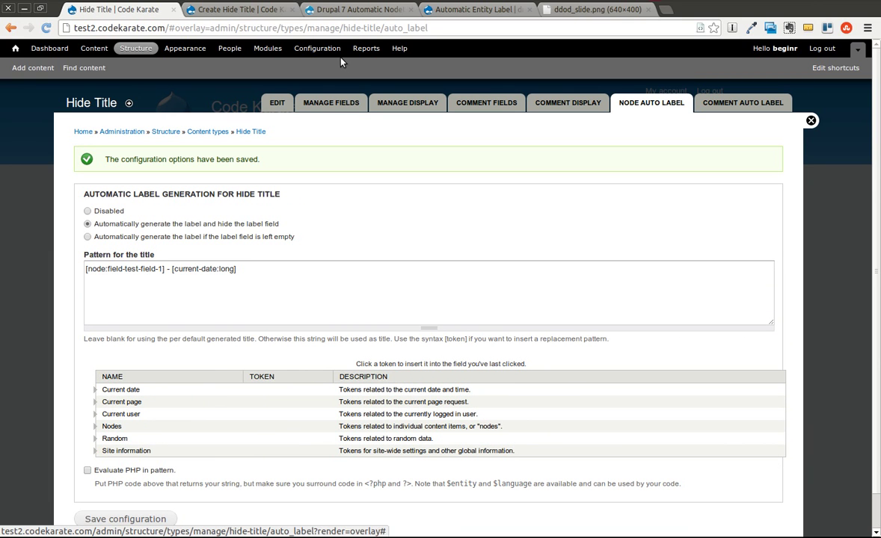
Step: Reload the Hide Title creation form and save a node with body "Testing" and Test Field 1 "Test node"
{"action": "left_click", "coordinate": [224, 10]}
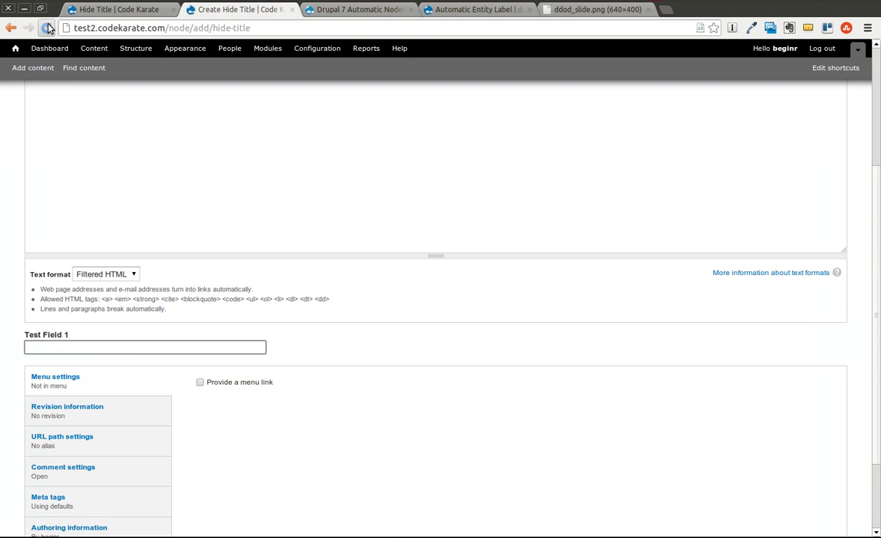
{"action": "left_click", "coordinate": [46, 27]}
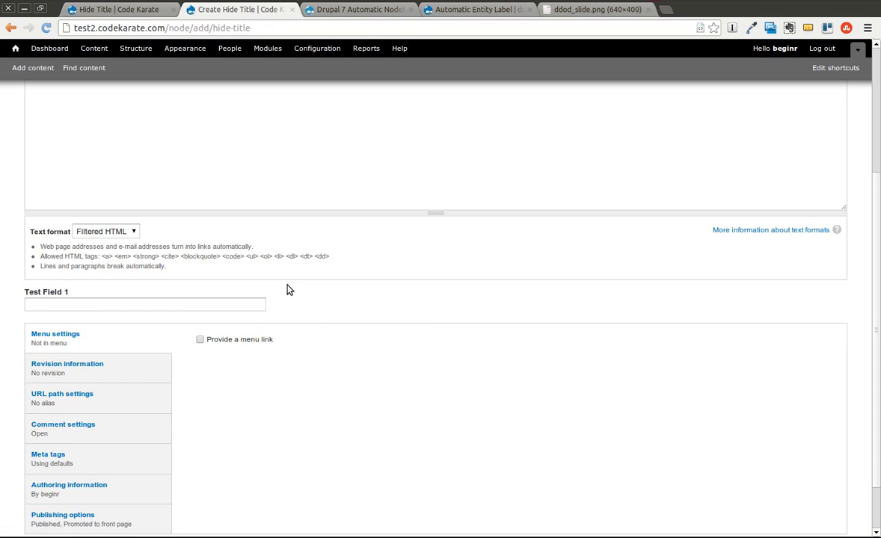
{"action": "scroll", "coordinate": [287, 290], "scroll_direction": "up", "scroll_amount": 3}
{"action": "left_click", "coordinate": [146, 217]}
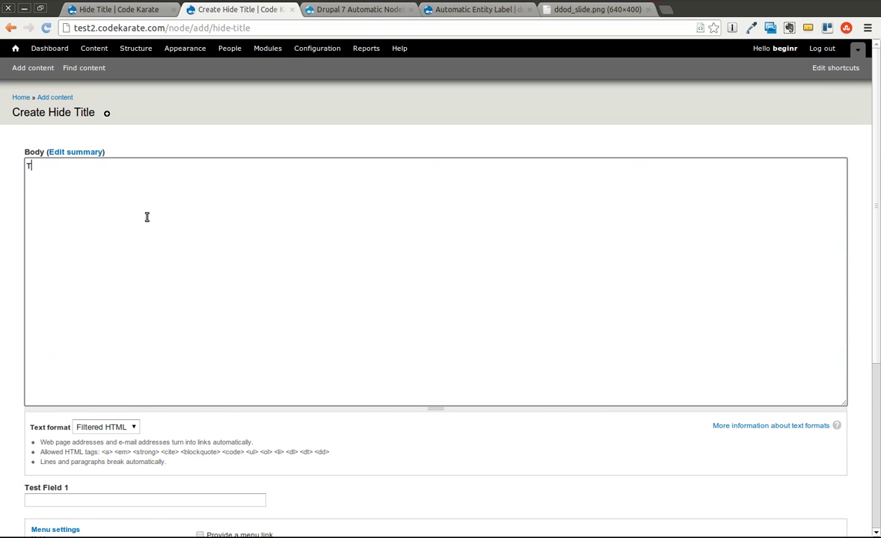
{"action": "left_click", "coordinate": [190, 496]}
{"action": "type", "text": "Test node"}
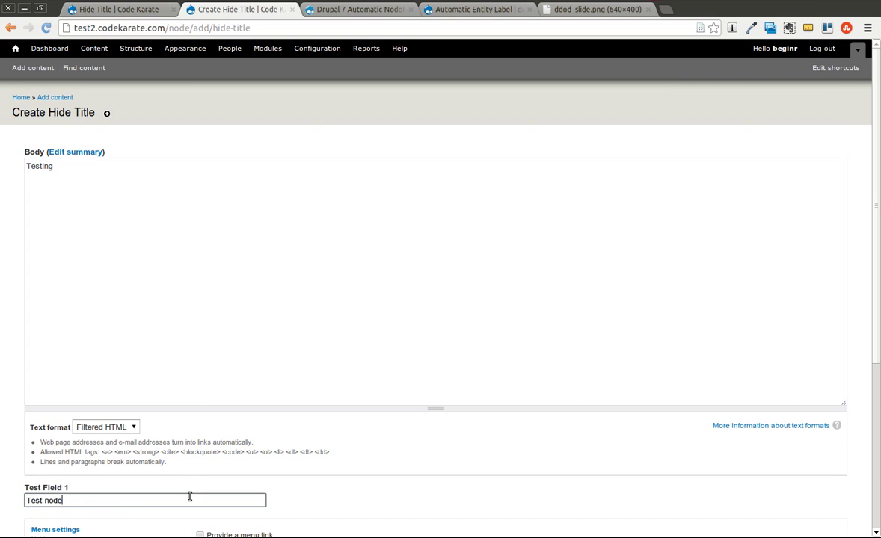
{"action": "left_click", "coordinate": [353, 519]}
{"action": "scroll", "coordinate": [353, 519], "scroll_direction": "down", "scroll_amount": 4}
{"action": "left_click", "coordinate": [47, 493]}
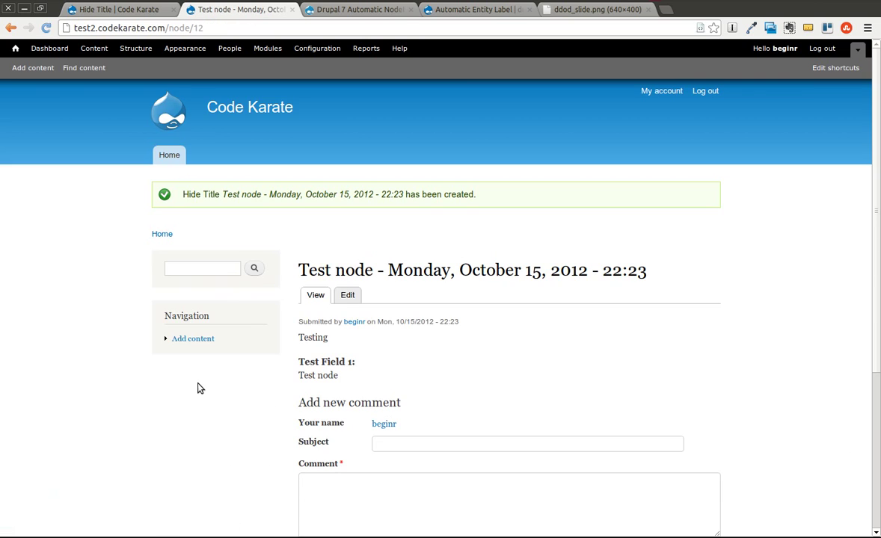
Step: Examine the new node's generated title and the Subject and Comment fields of its comment form
{"action": "left_click_drag", "start_coordinate": [299, 269], "coordinate": [656, 268]}
{"action": "left_click", "coordinate": [682, 281]}
{"action": "scroll", "coordinate": [688, 282], "scroll_direction": "down", "scroll_amount": 3}
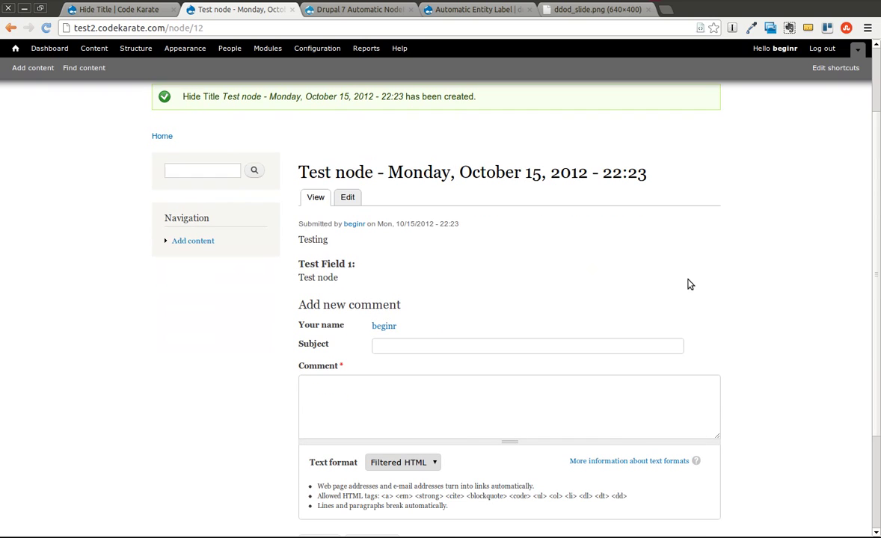
{"action": "left_click_drag", "start_coordinate": [301, 305], "coordinate": [409, 306]}
{"action": "left_click", "coordinate": [419, 308]}
{"action": "left_click", "coordinate": [388, 346]}
{"action": "left_click", "coordinate": [407, 393]}
{"action": "scroll", "coordinate": [408, 393], "scroll_direction": "down", "scroll_amount": 2}
{"action": "scroll", "coordinate": [407, 396], "scroll_direction": "up", "scroll_amount": 5}
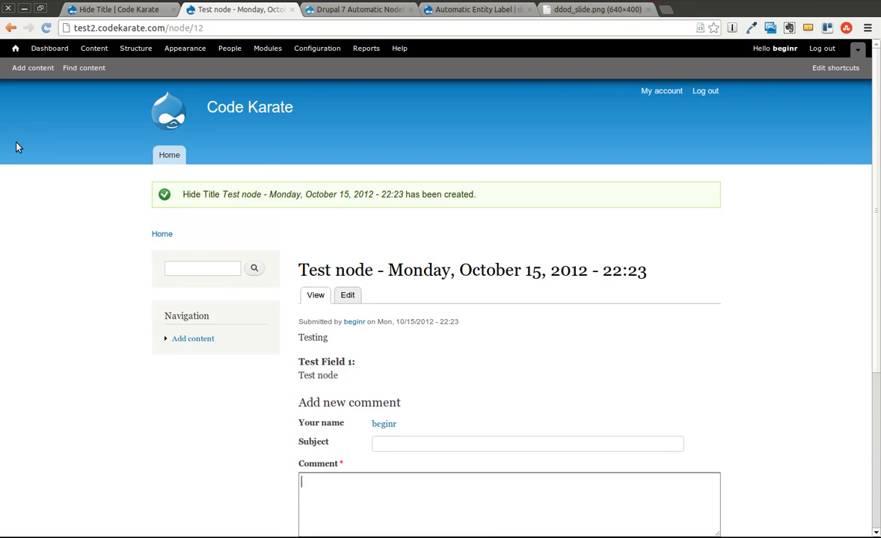
Step: Set Hide Title comments to automatically generate the label and hide the label field, starting the title pattern with "Comment by"
{"action": "left_click", "coordinate": [98, 10]}
{"action": "left_click", "coordinate": [731, 108]}
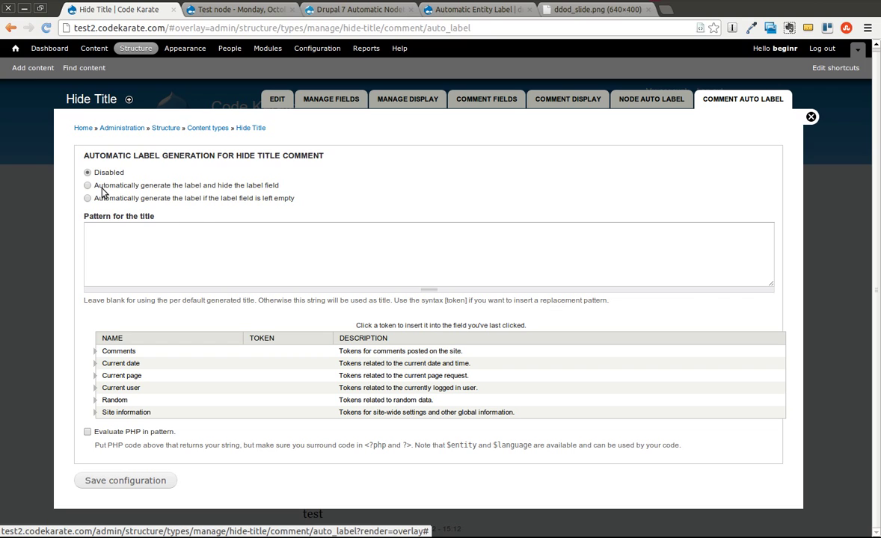
{"action": "left_click", "coordinate": [87, 184]}
{"action": "left_click", "coordinate": [125, 231]}
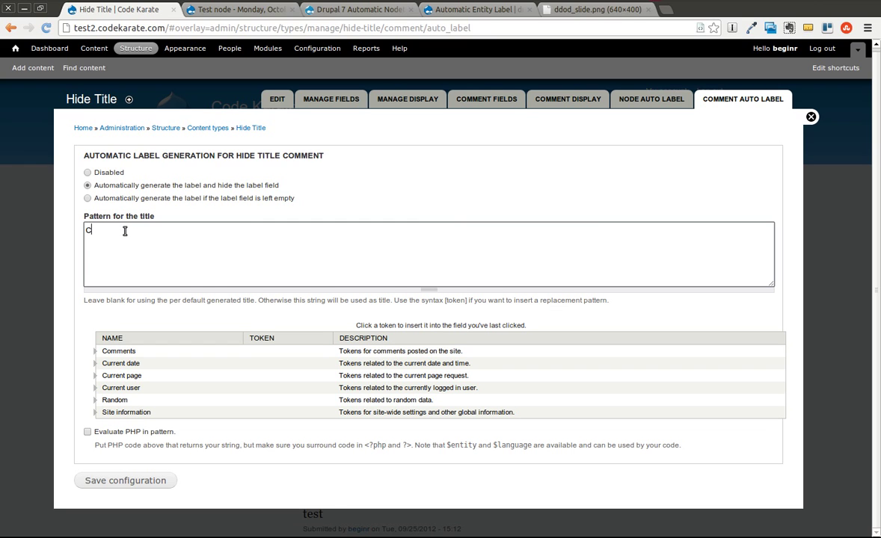
{"action": "type", "text": "Comment by"}
Step: Append the current user's name token [current-user:name] to the comment title pattern and save the configuration
{"action": "left_click", "coordinate": [94, 390]}
{"action": "left_click", "coordinate": [95, 390]}
{"action": "scroll", "coordinate": [161, 445], "scroll_direction": "down", "scroll_amount": 2}
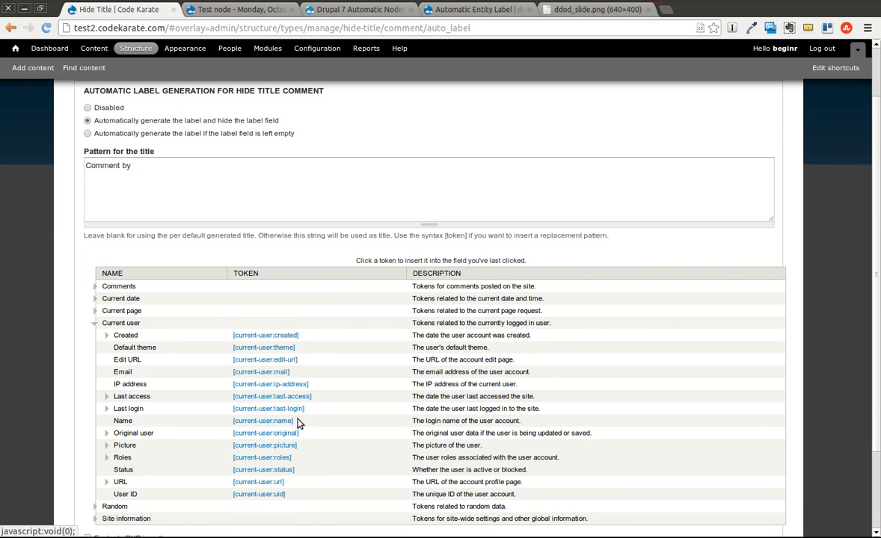
{"action": "left_click_drag", "start_coordinate": [305, 422], "coordinate": [233, 420]}
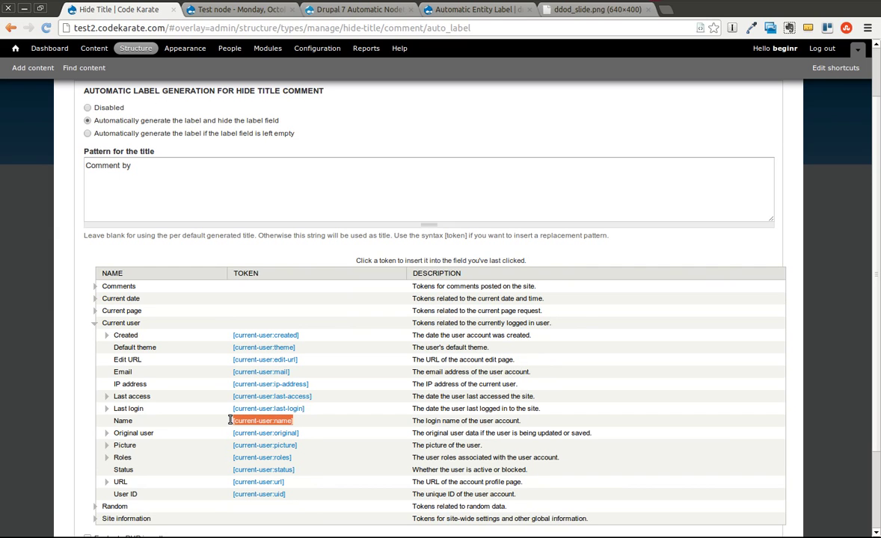
{"action": "left_click", "coordinate": [156, 179]}
{"action": "key", "text": "ctrl+v"}
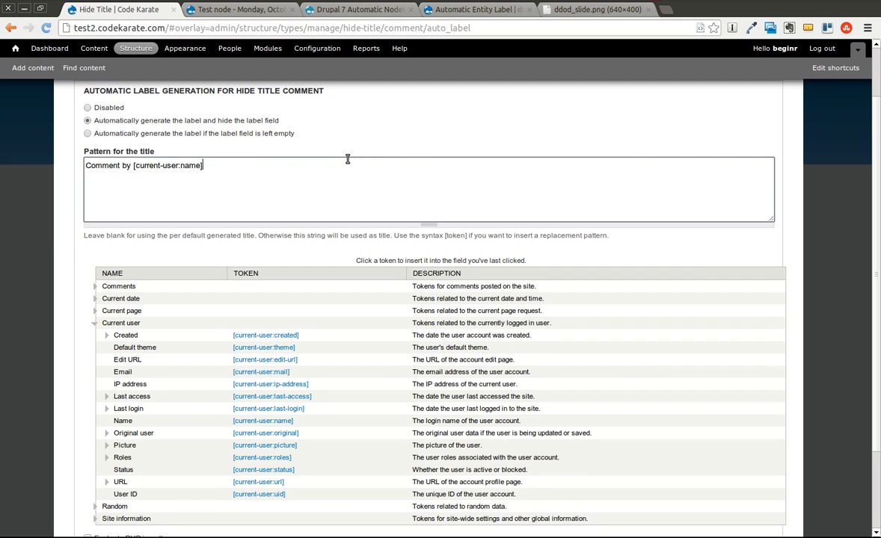
{"action": "scroll", "coordinate": [347, 159], "scroll_direction": "up", "scroll_amount": 1}
{"action": "scroll", "coordinate": [246, 221], "scroll_direction": "down", "scroll_amount": 4}
{"action": "left_click", "coordinate": [120, 480]}
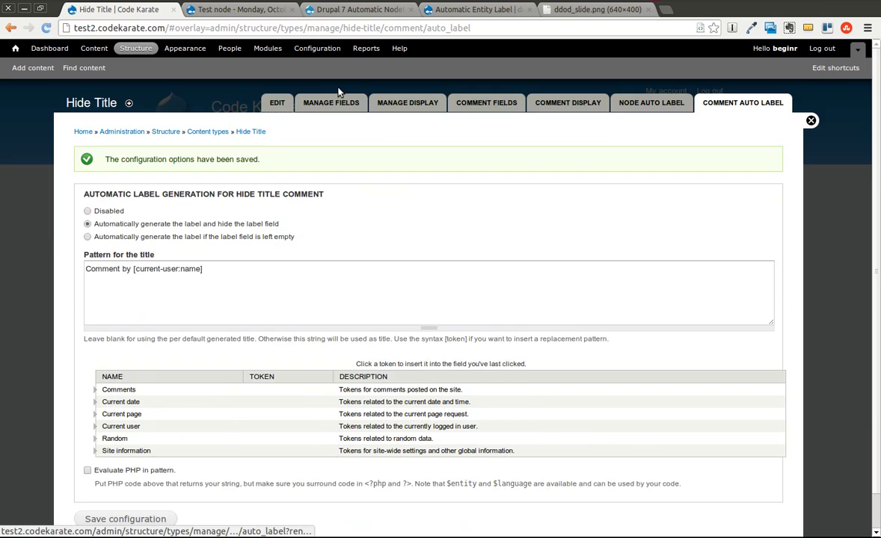
Step: Reload the test node page and post the comment "Test comment"
{"action": "left_click", "coordinate": [203, 10]}
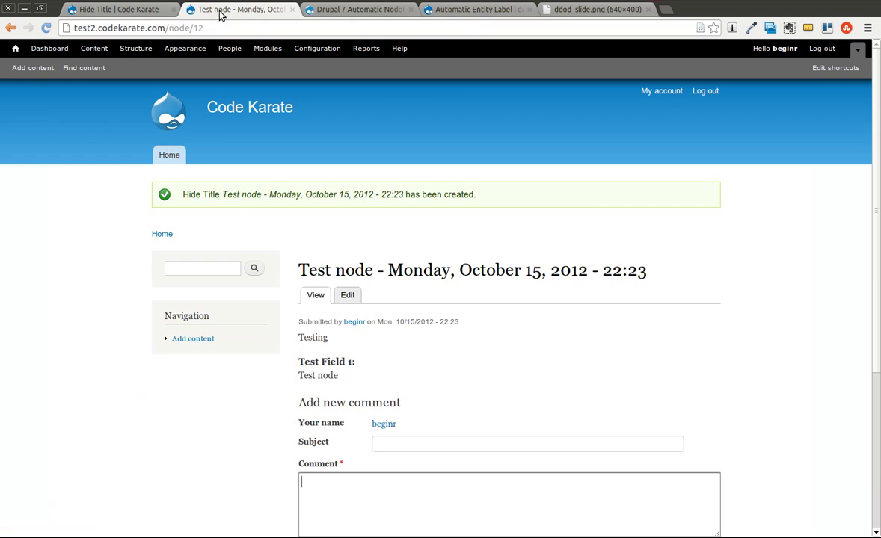
{"action": "left_click", "coordinate": [45, 29]}
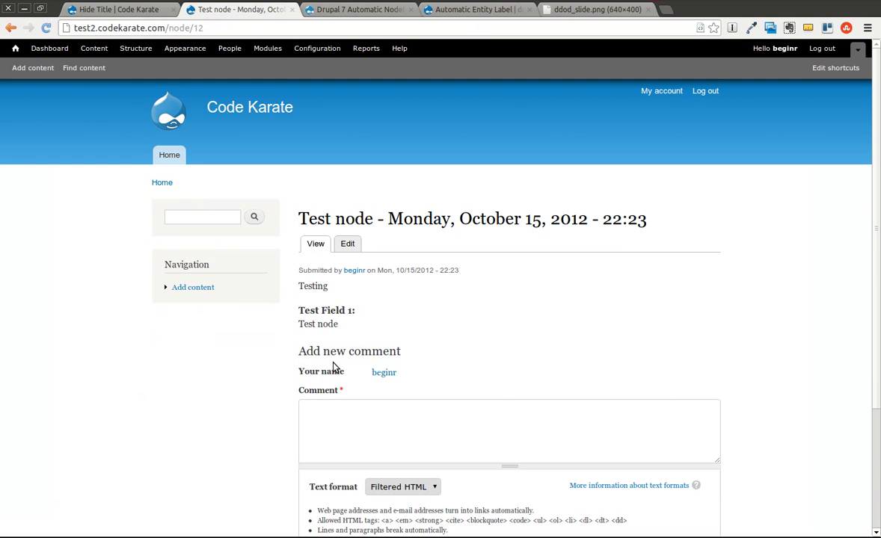
{"action": "left_click", "coordinate": [382, 424]}
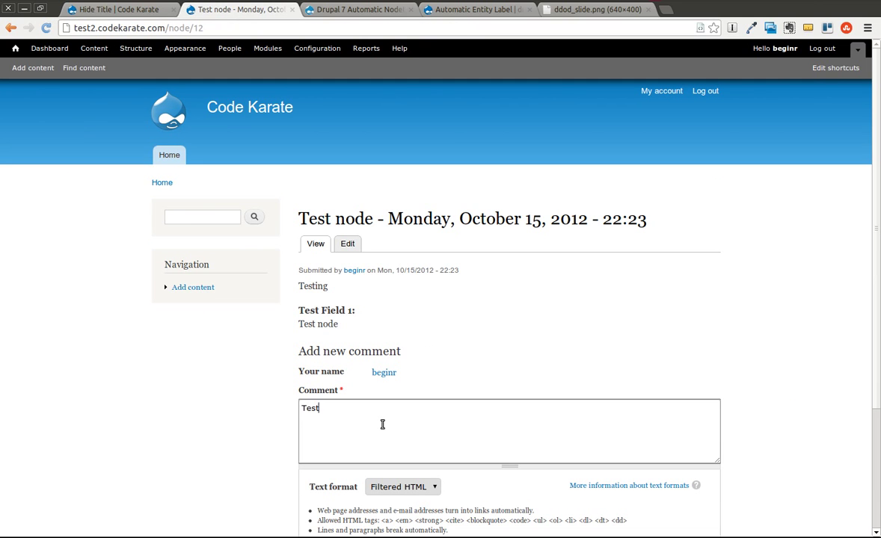
{"action": "type", "text": "Test comment"}
{"action": "scroll", "coordinate": [381, 422], "scroll_direction": "down", "scroll_amount": 4}
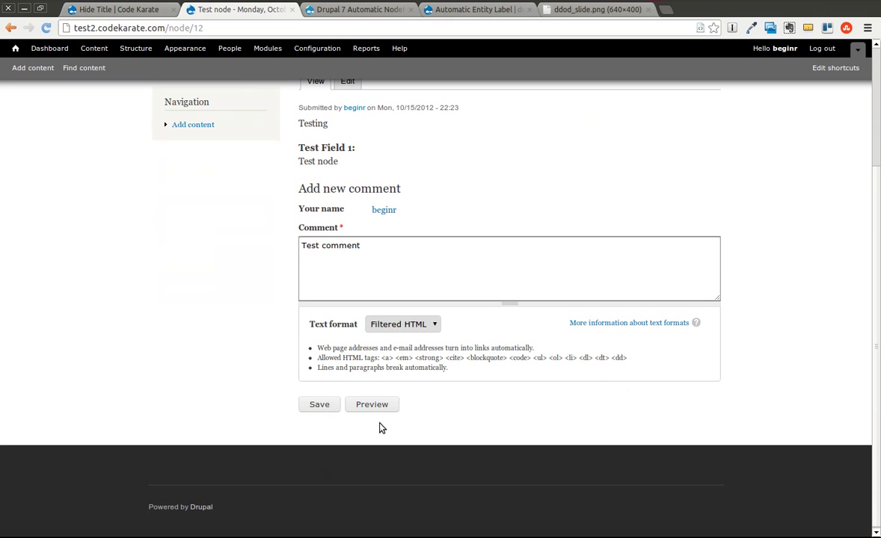
{"action": "left_click", "coordinate": [321, 404]}
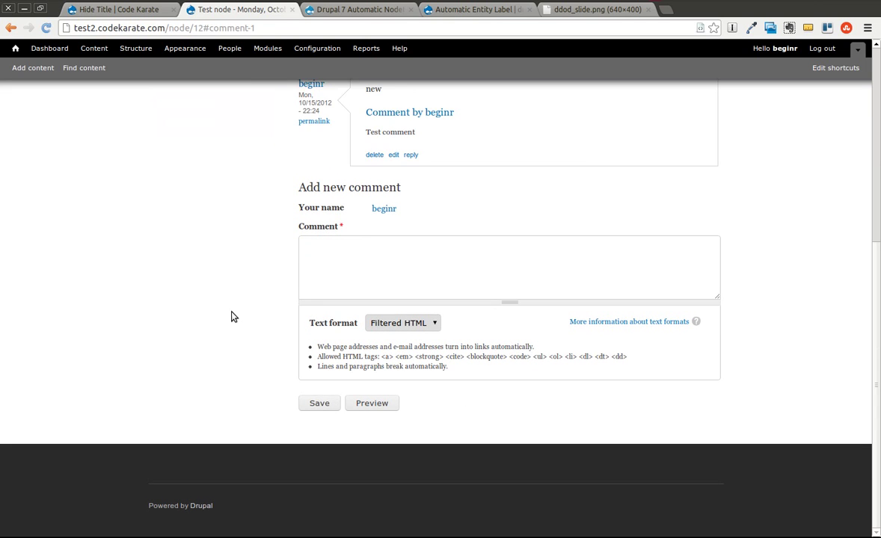
Step: Open the posted comment through its title and check its generated subject on the node page
{"action": "left_click", "coordinate": [449, 246]}
{"action": "scroll", "coordinate": [353, 200], "scroll_direction": "up", "scroll_amount": 3}
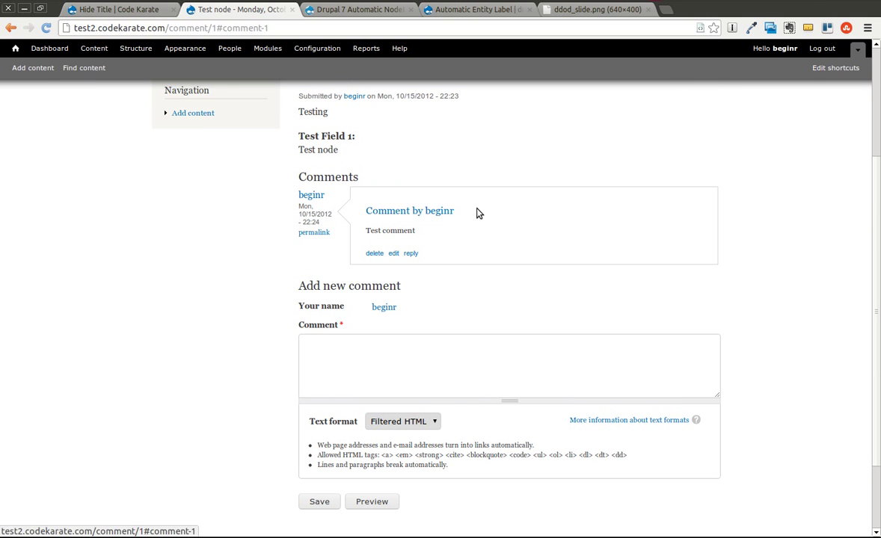
{"action": "left_click_drag", "start_coordinate": [452, 211], "coordinate": [363, 209]}
{"action": "scroll", "coordinate": [273, 230], "scroll_direction": "up", "scroll_amount": 5}
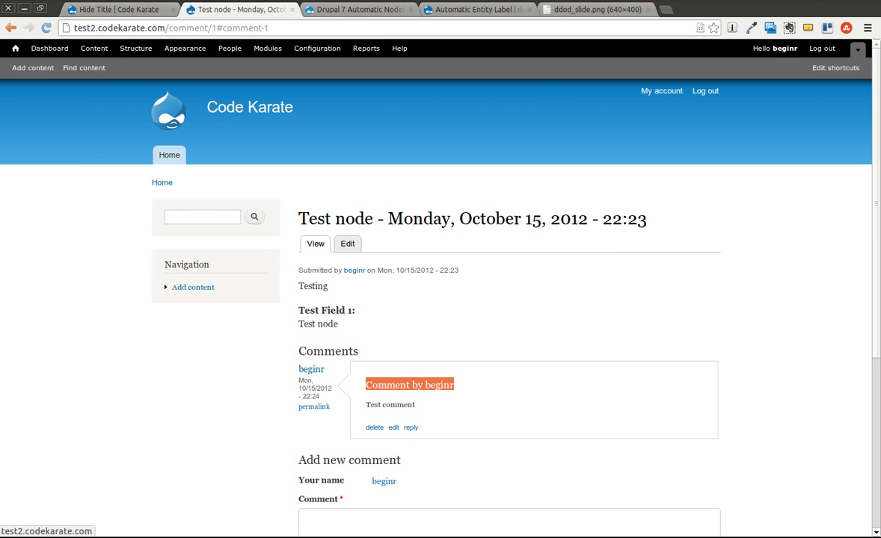
Step: Review the Automatic Nodetitles episode page and the description, notes and downloads on the Automatic Entity Label project page
{"action": "left_click", "coordinate": [369, 9]}
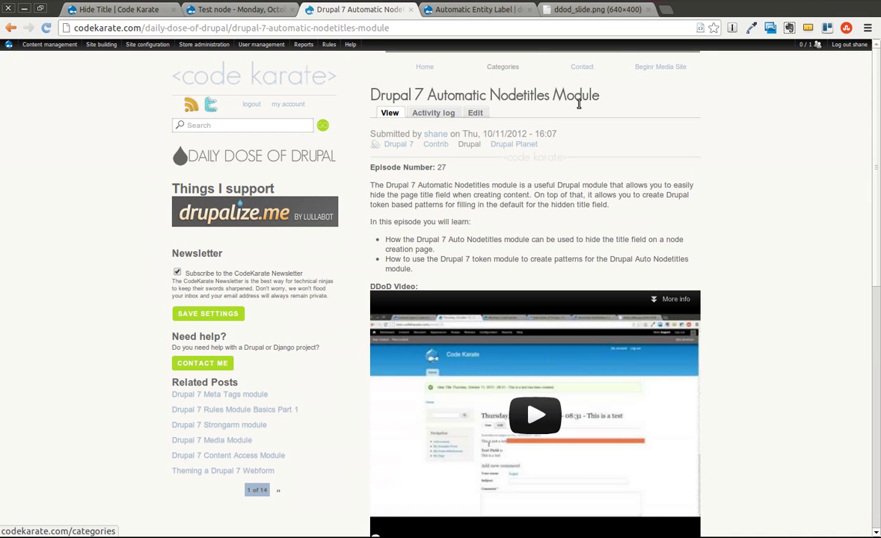
{"action": "left_click", "coordinate": [482, 11]}
{"action": "scroll", "coordinate": [482, 240], "scroll_direction": "down", "scroll_amount": 5}
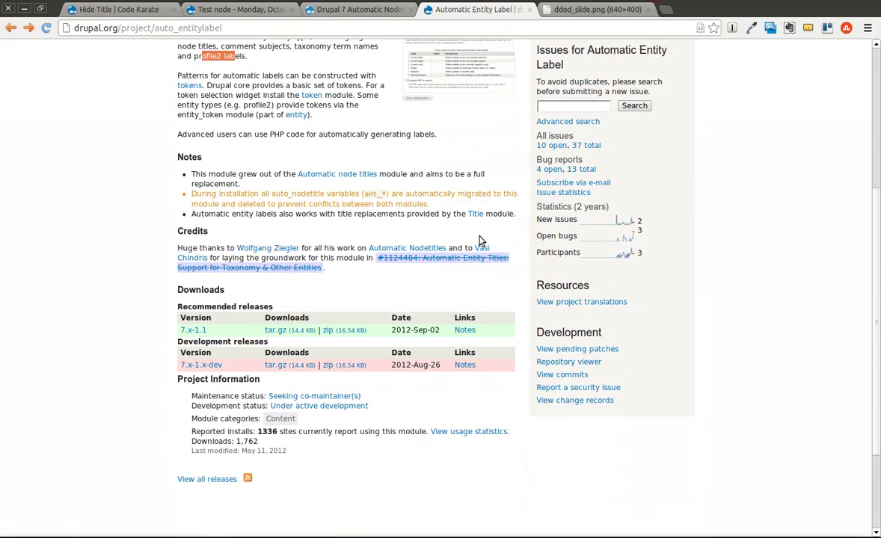
{"action": "scroll", "coordinate": [389, 261], "scroll_direction": "down", "scroll_amount": 3}
{"action": "scroll", "coordinate": [388, 262], "scroll_direction": "up", "scroll_amount": 2}
{"action": "scroll", "coordinate": [129, 211], "scroll_direction": "up", "scroll_amount": 5}
{"action": "left_click_drag", "start_coordinate": [148, 93], "coordinate": [344, 79]}
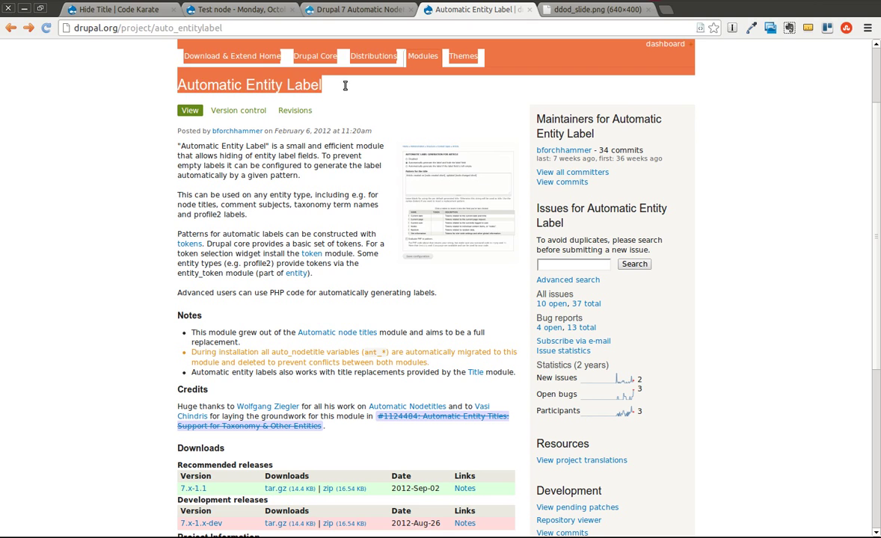
{"action": "left_click", "coordinate": [343, 90]}
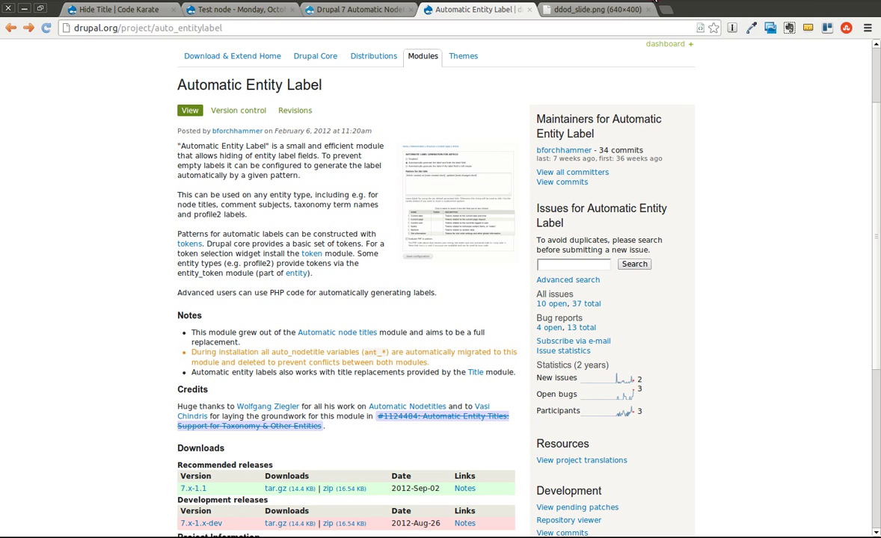
{"action": "left_click", "coordinate": [652, 2]}
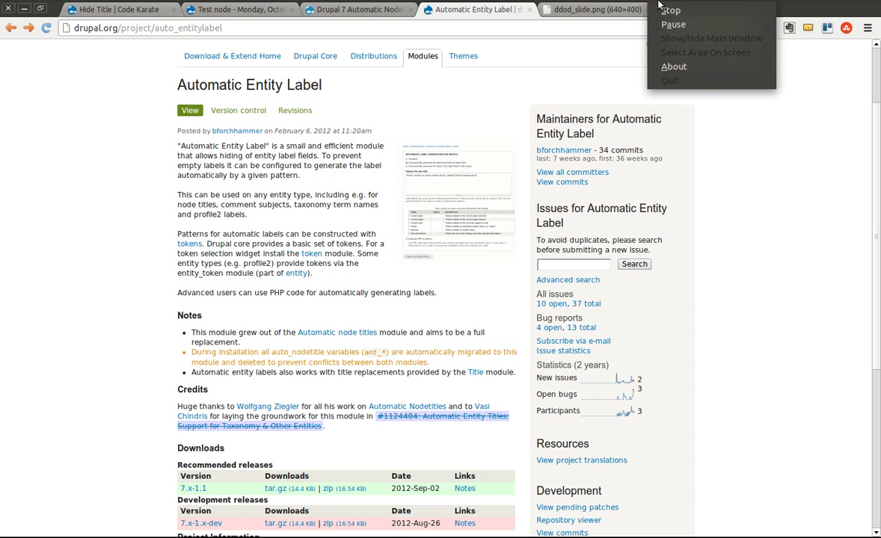